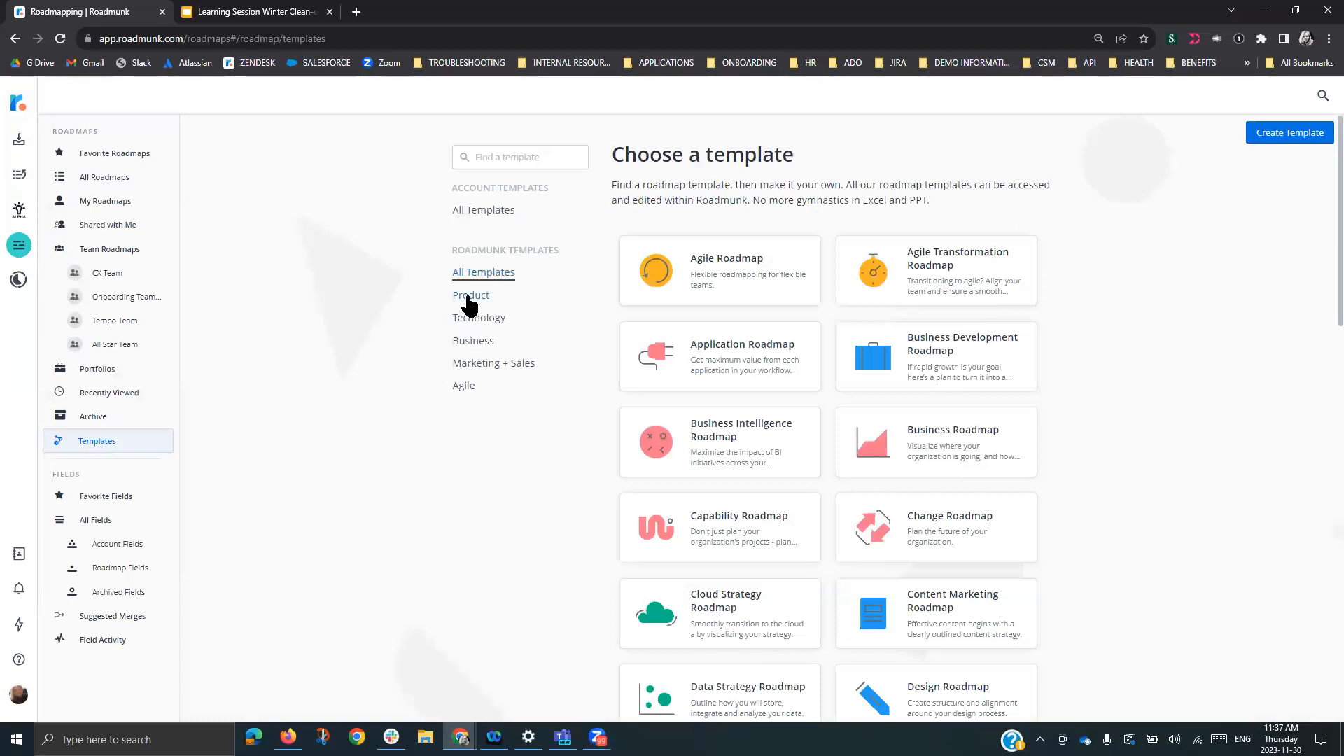
- Browse the Roadmunk template categories and preview the Product Roadmap template from the Product category
left_click(465, 297)
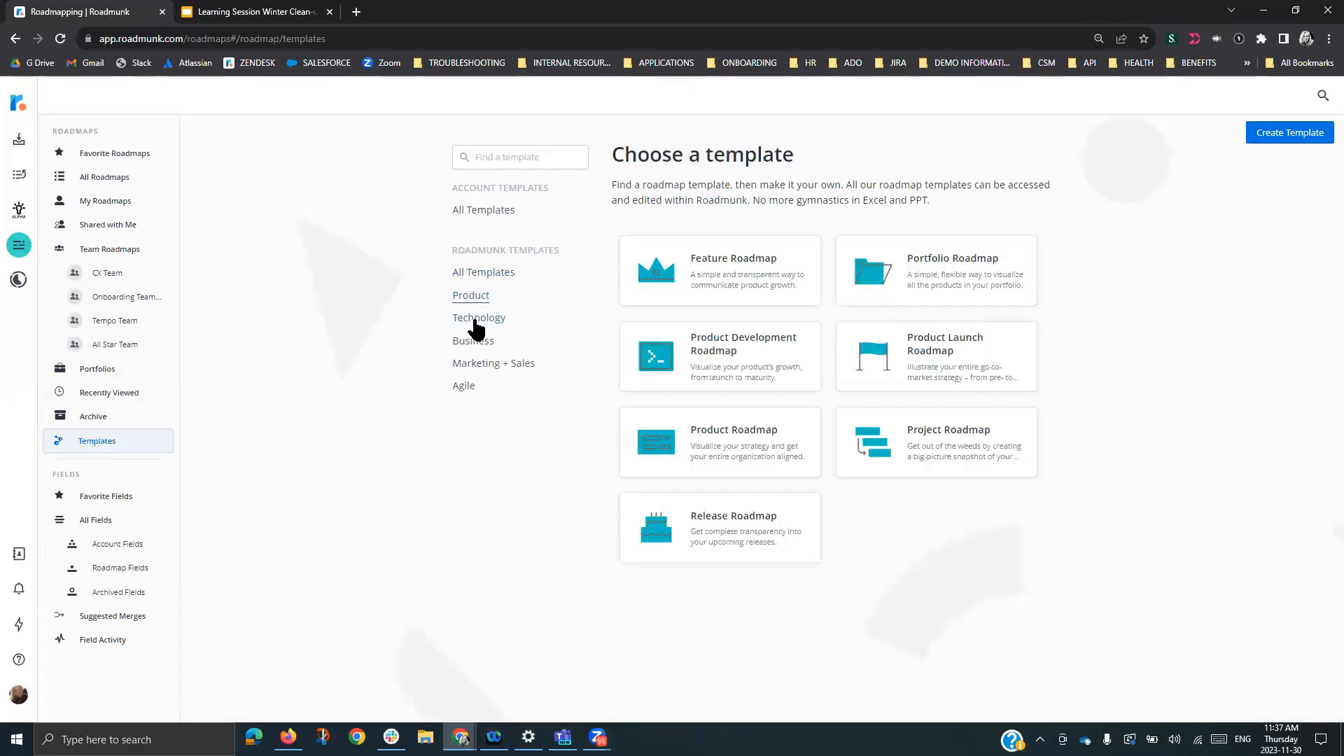
left_click(476, 319)
left_click(472, 298)
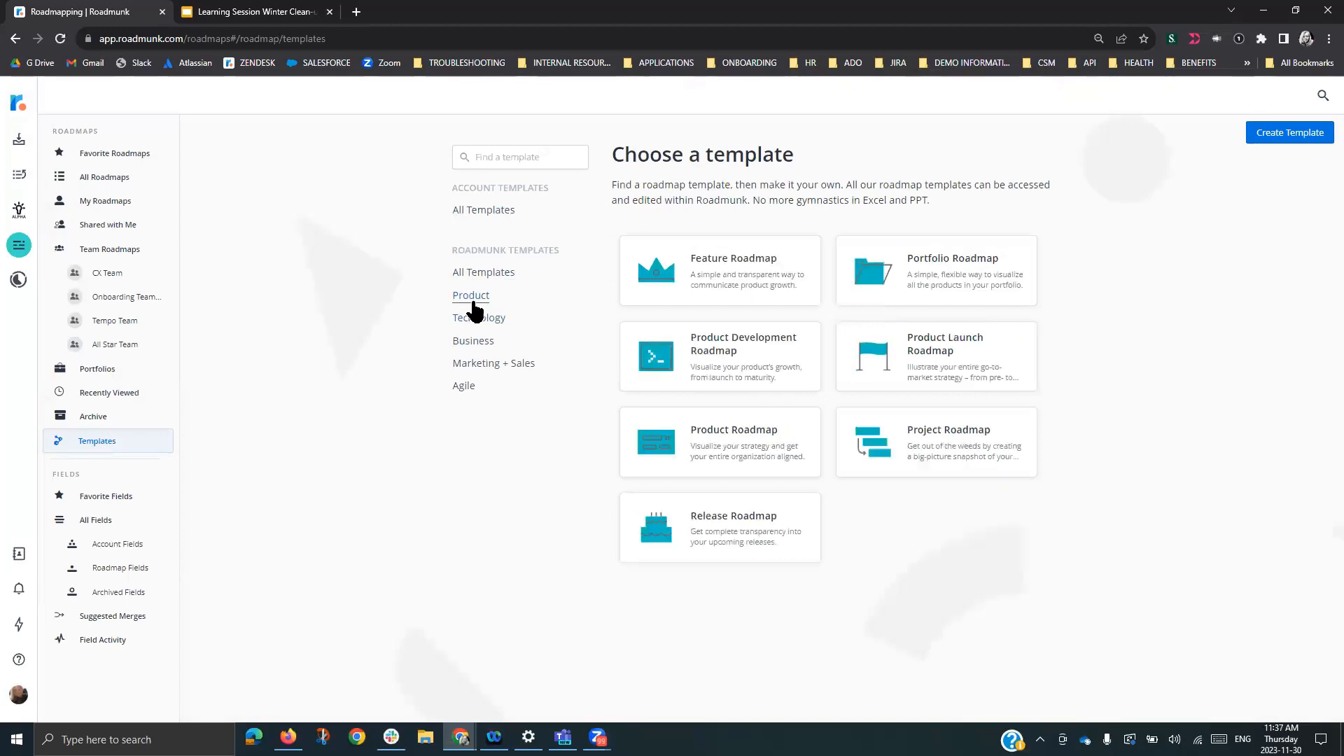
left_click(763, 455)
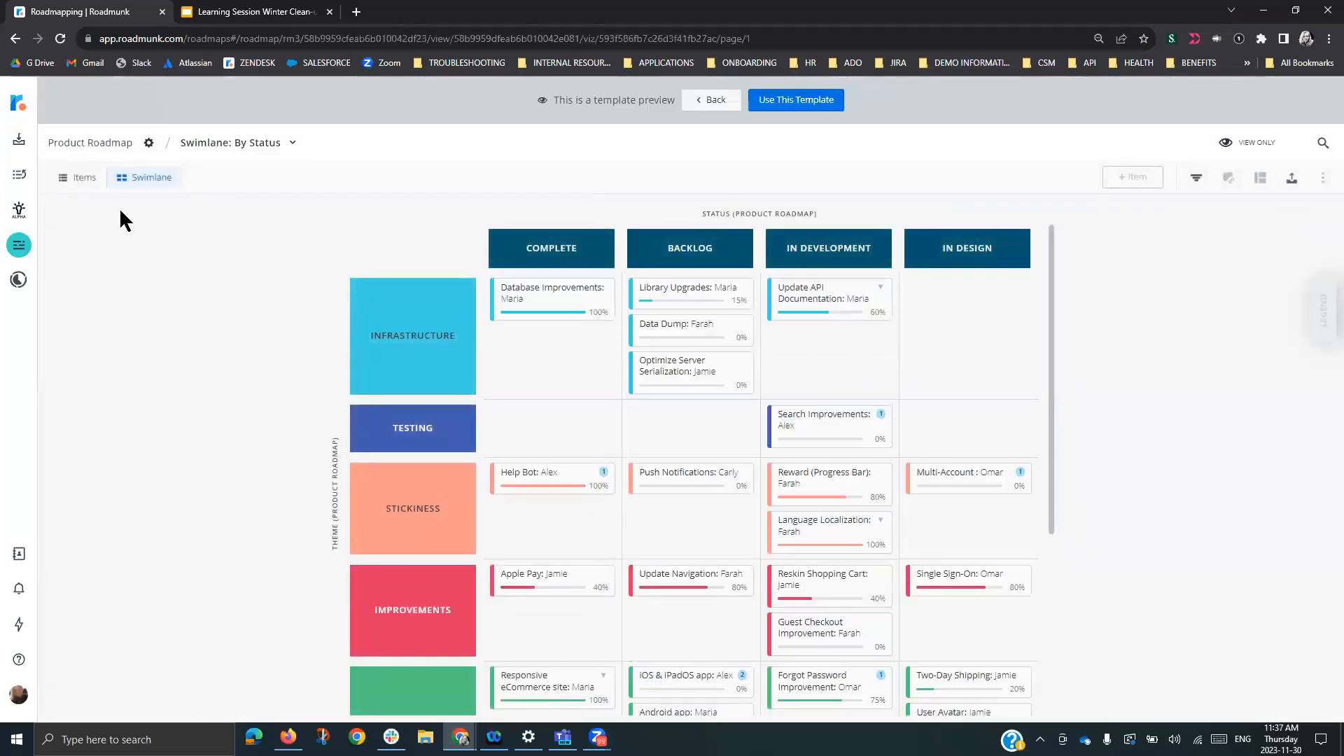
- Examine the template's items table and the Theme column's options, and view its Timeline: By Team layout
left_click(81, 176)
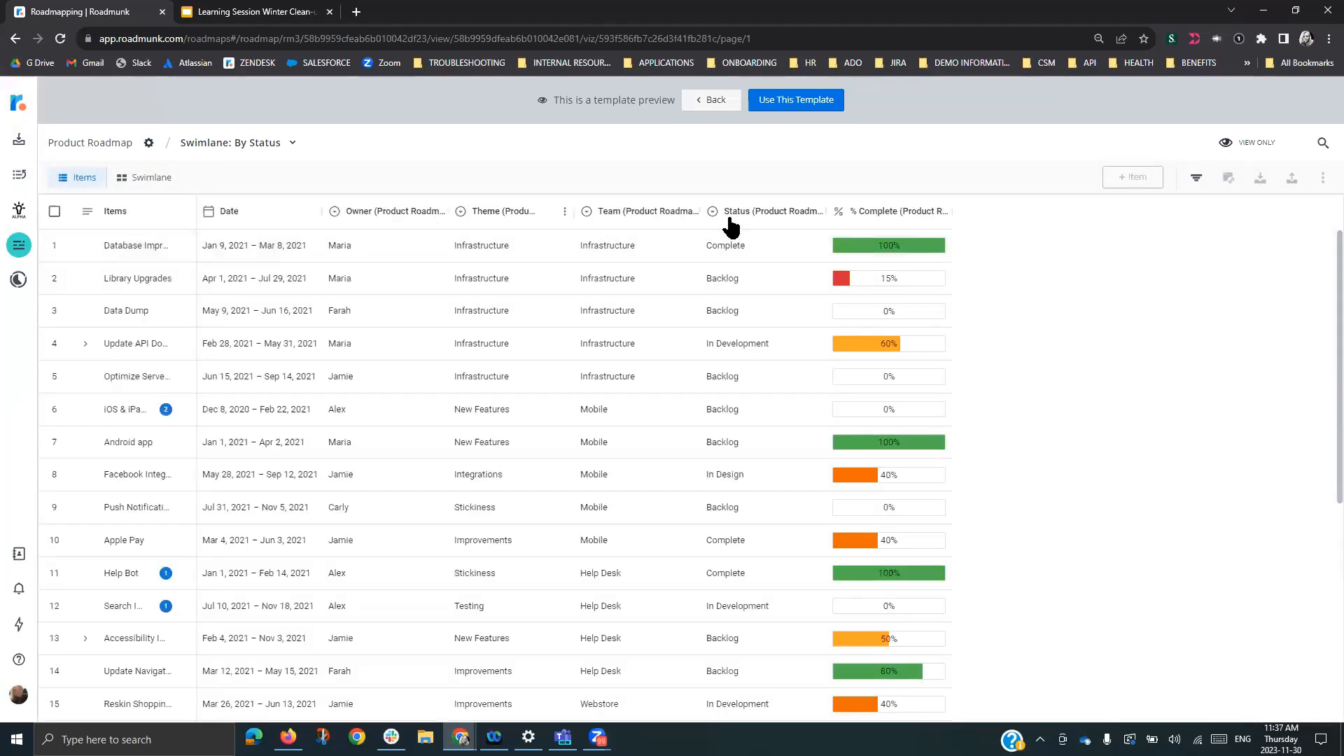
left_click(439, 212)
left_click(558, 211)
left_click(563, 211)
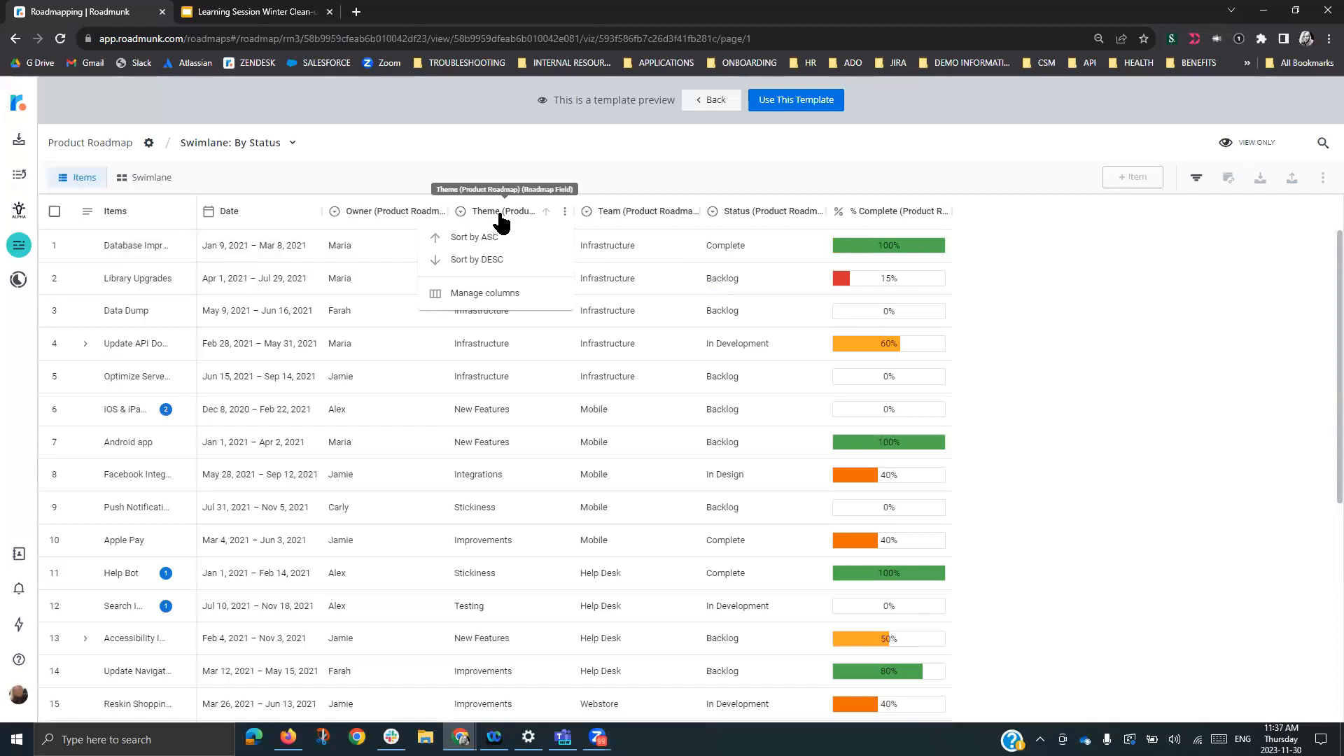
left_click(291, 142)
left_click(275, 210)
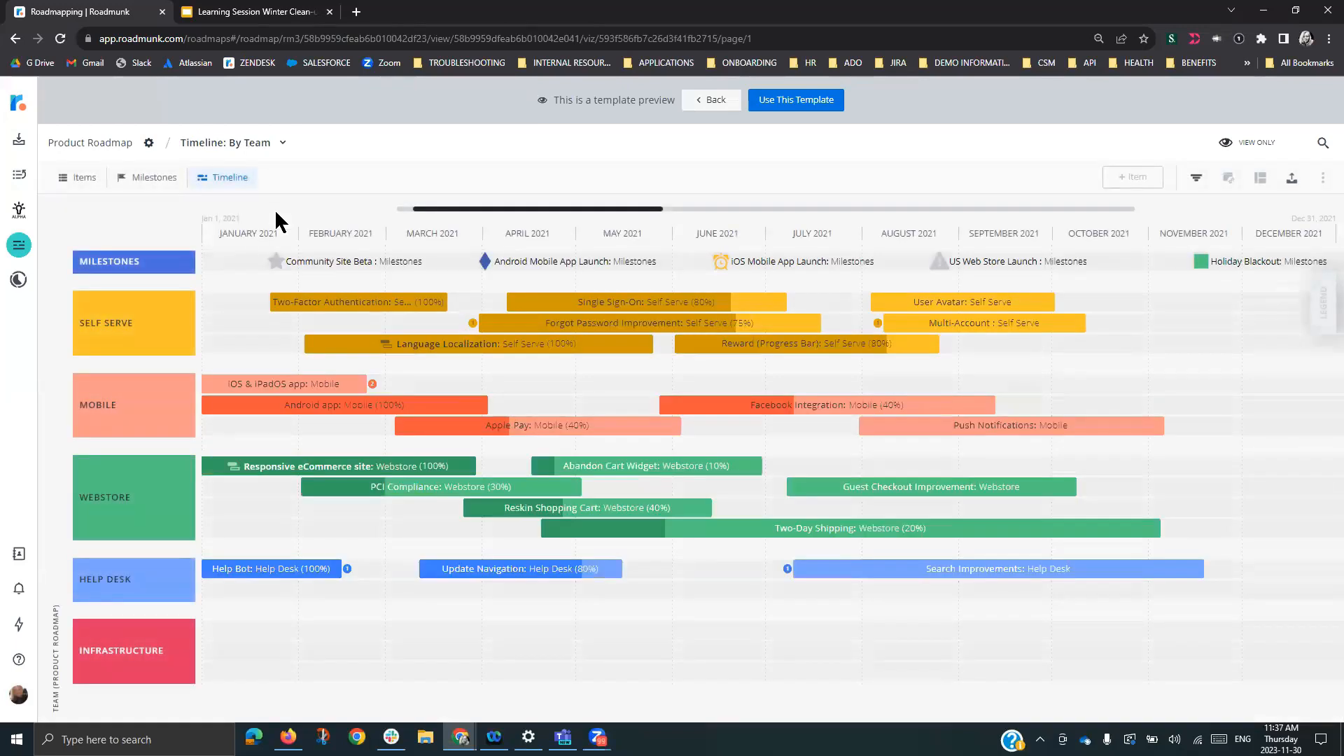
- Check the options for creating a roadmap from the Product Roadmap template, cancel, and return to the template gallery
left_click(815, 106)
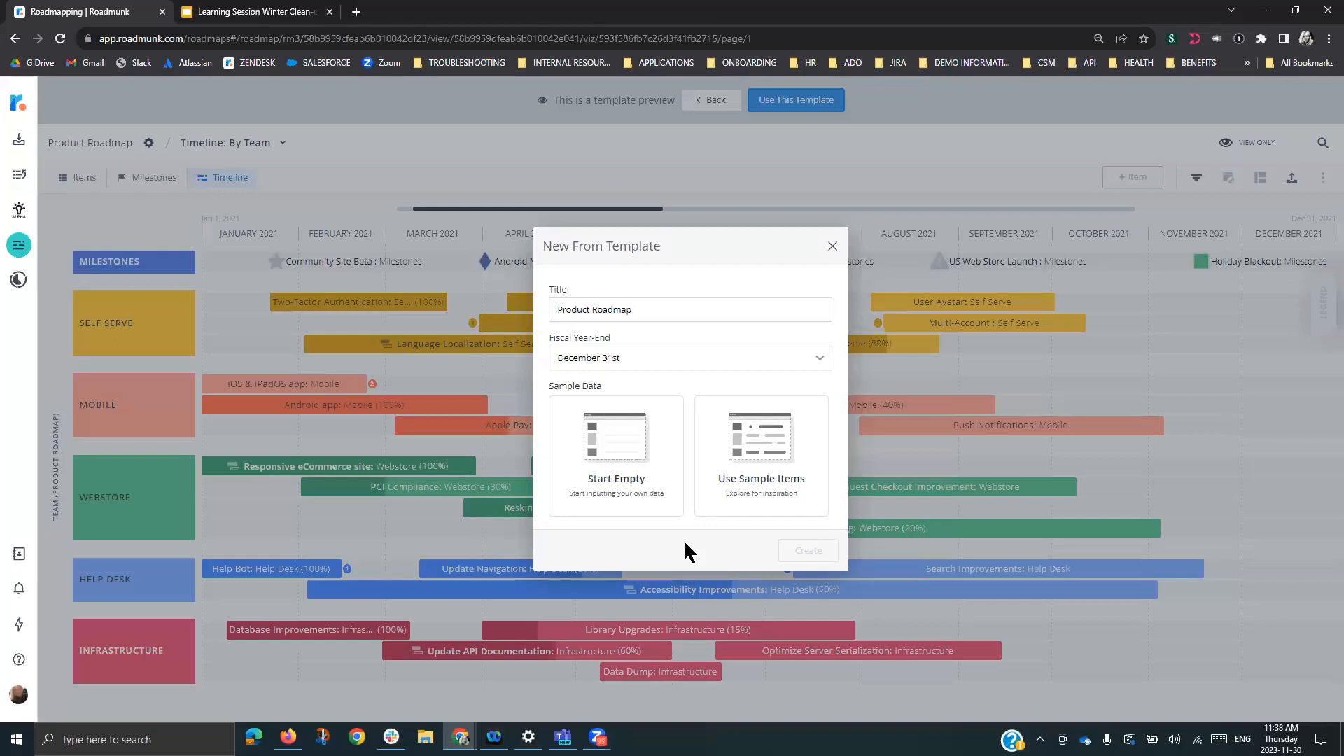
left_click(831, 245)
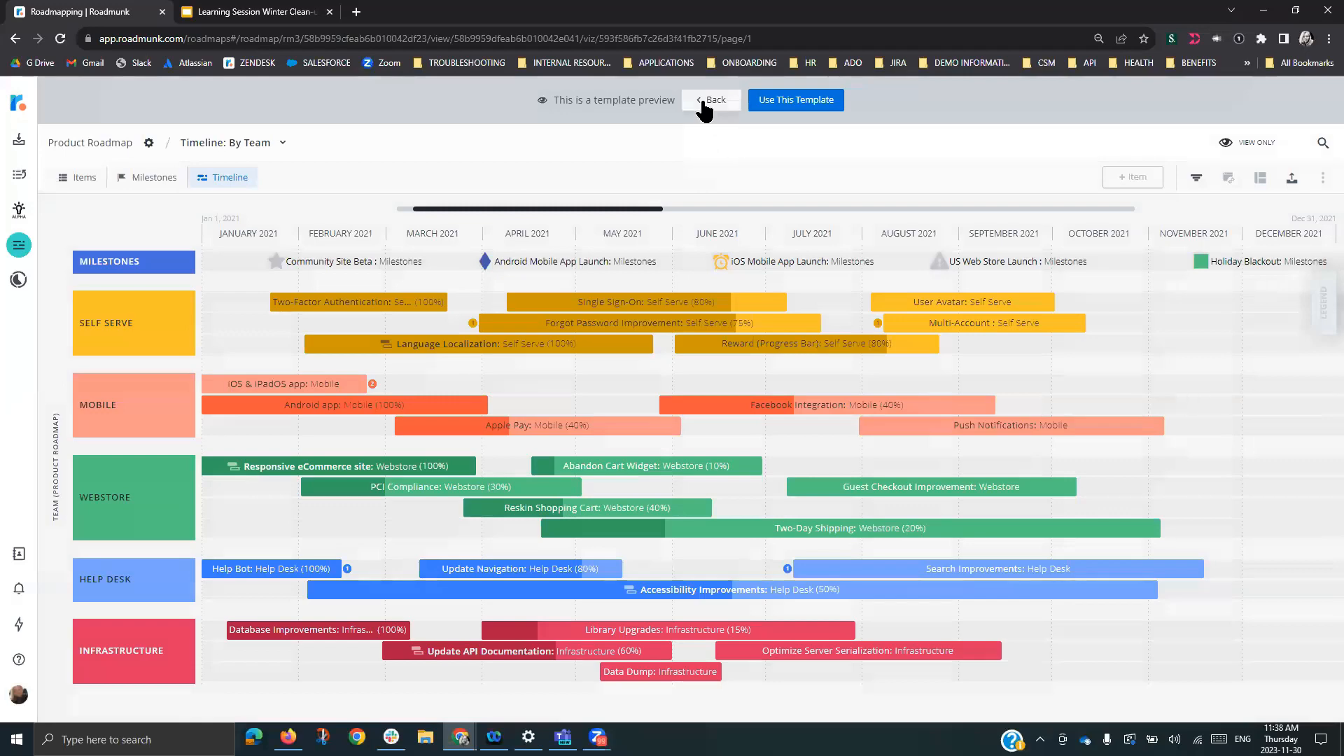
left_click(702, 101)
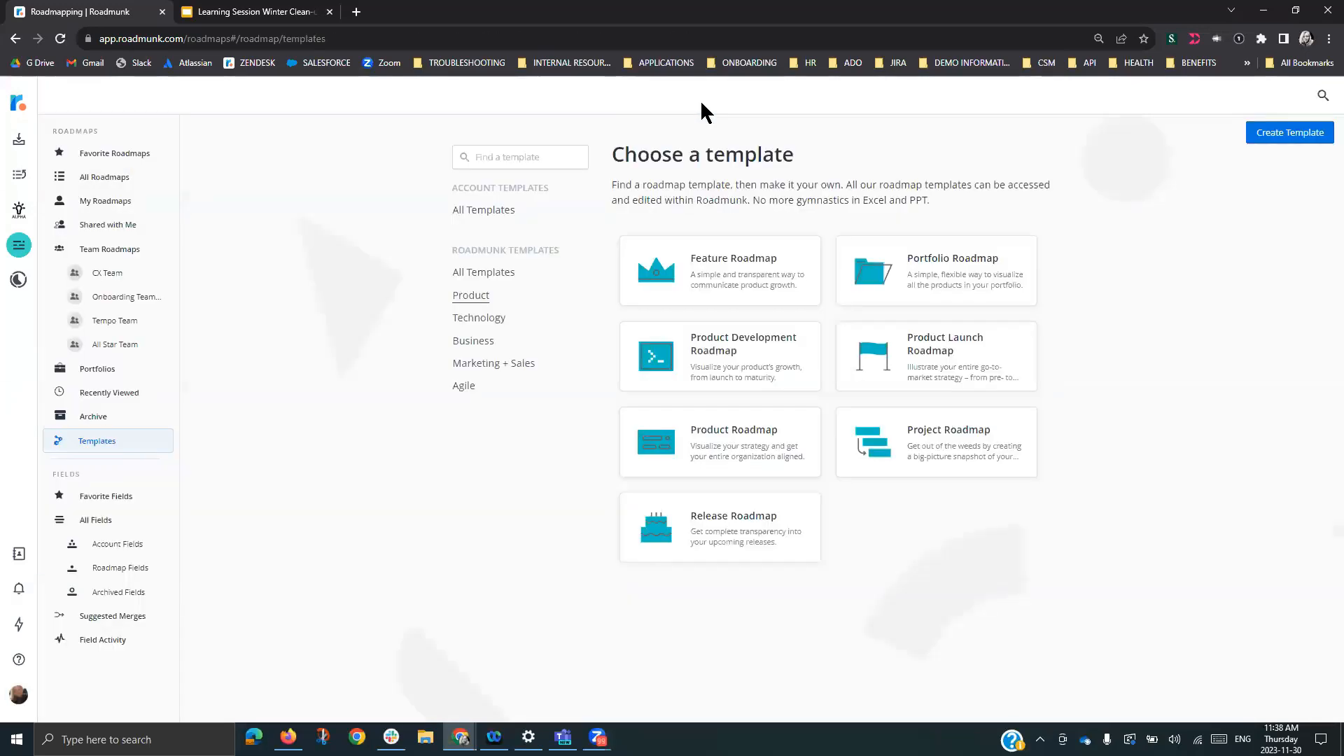
- Open the account template PROD MGMT/Theme (Template) and show its items table
left_click(498, 213)
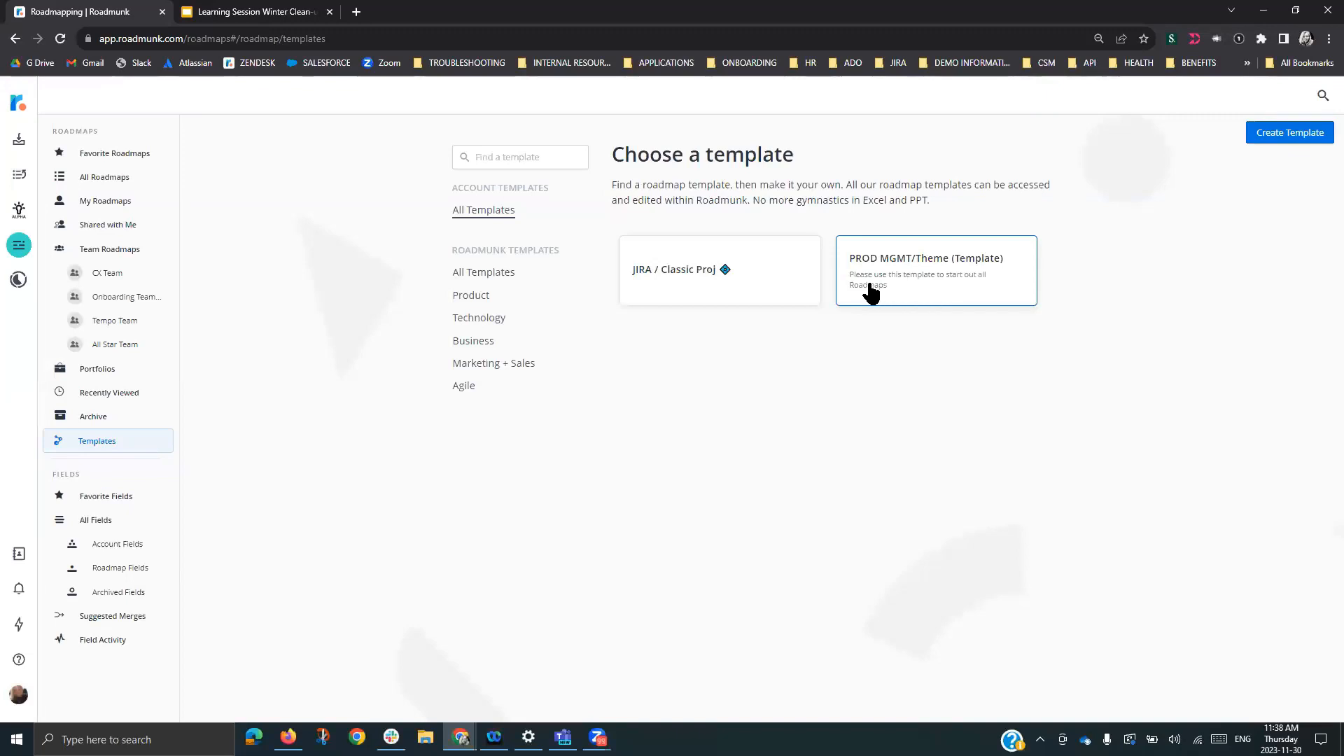
left_click(940, 283)
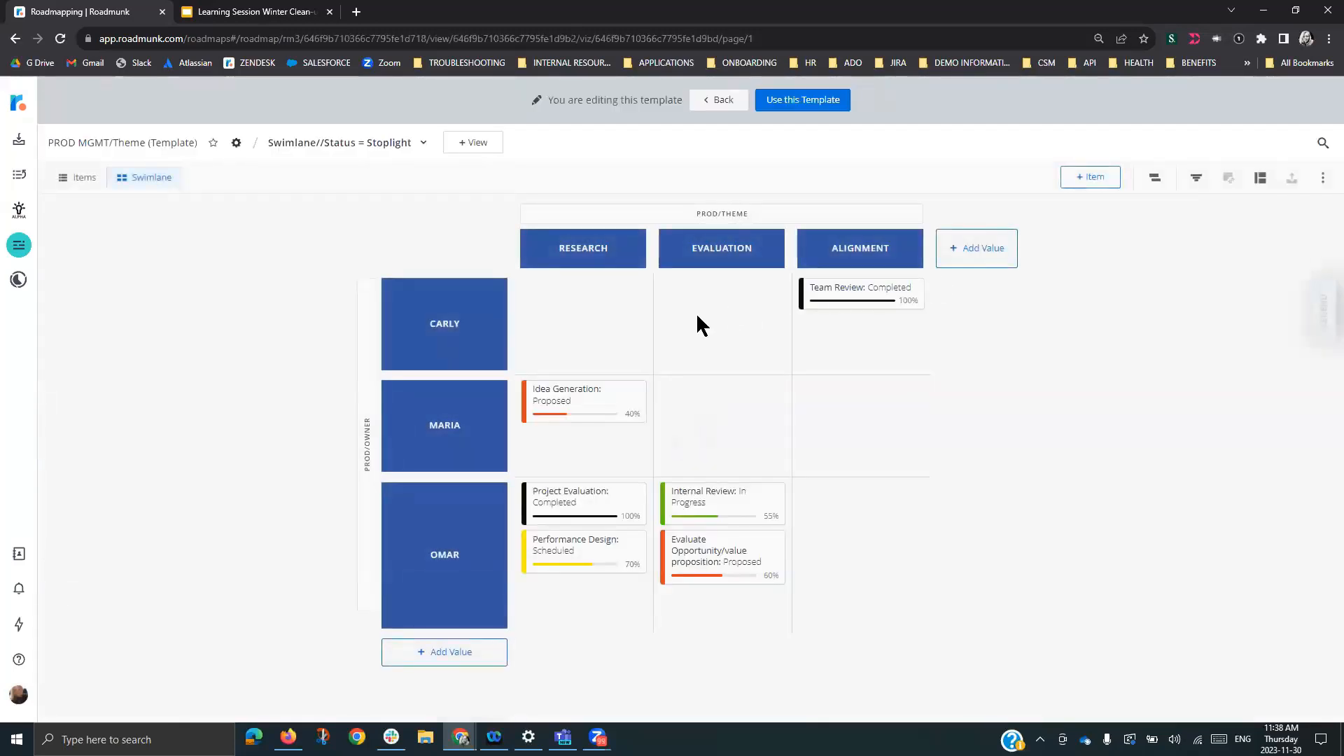
left_click(65, 177)
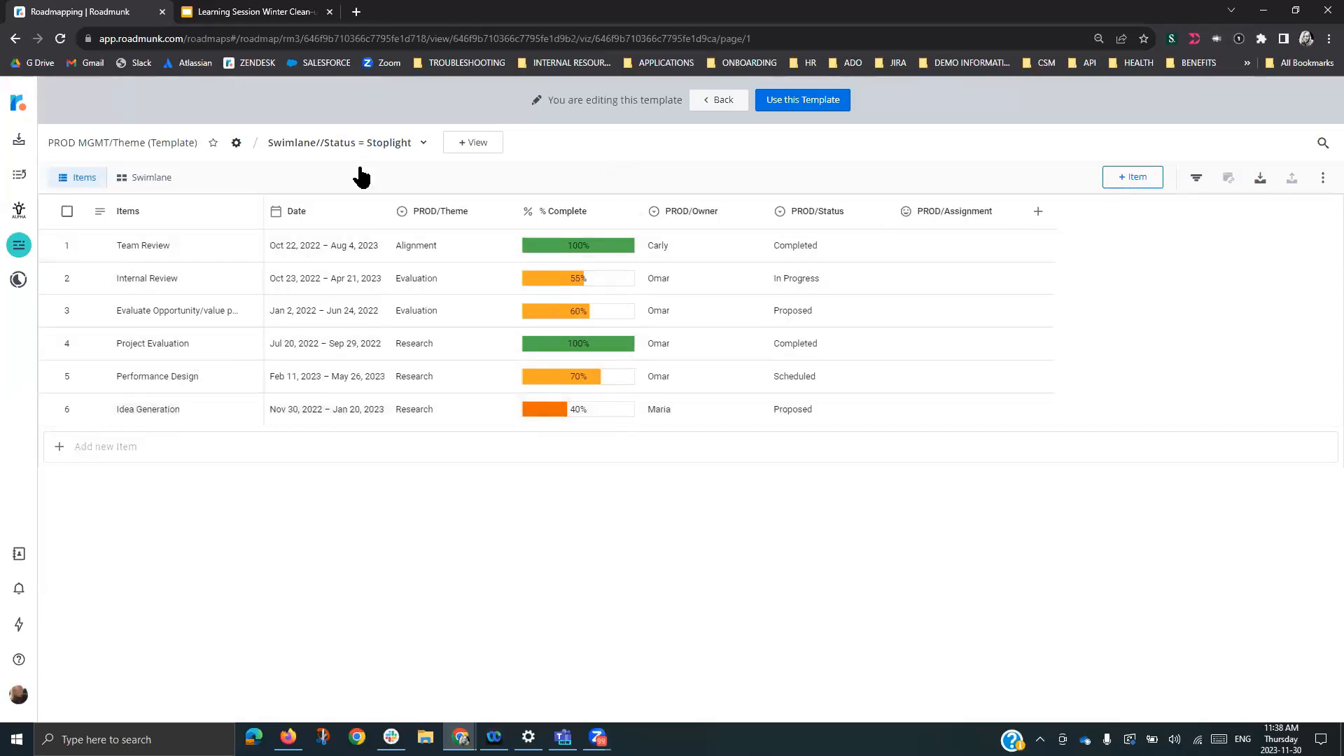
- Review the template's Timeline//Theme = All Data view and its Swimlane//Status = Stoplight view
left_click(423, 144)
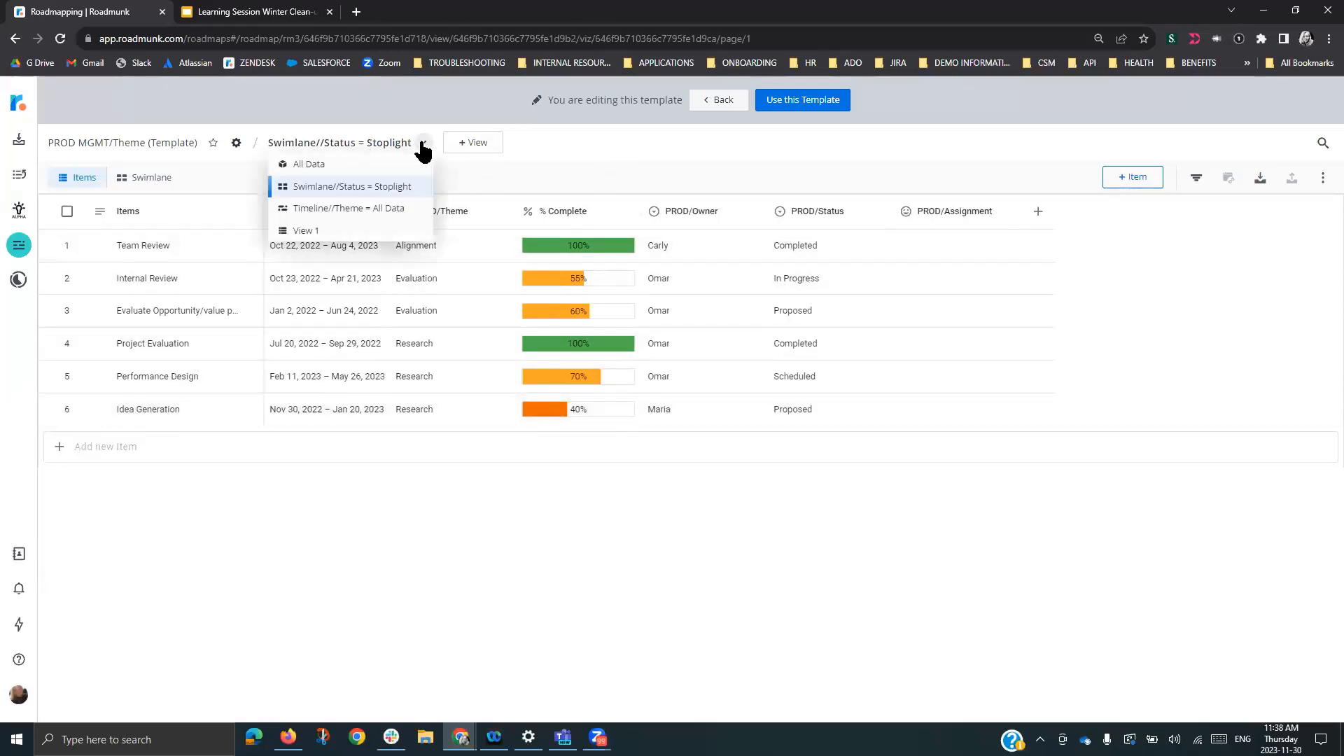
left_click(386, 210)
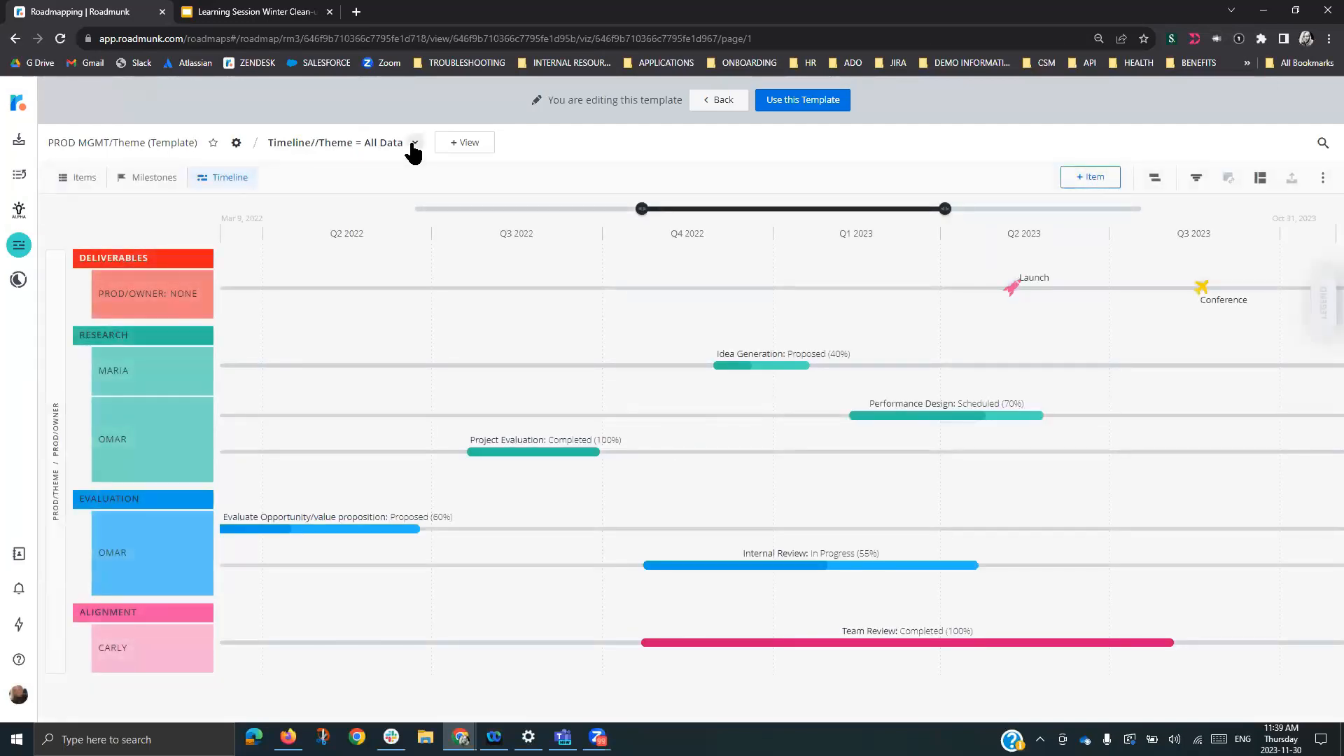
left_click(412, 143)
left_click(396, 187)
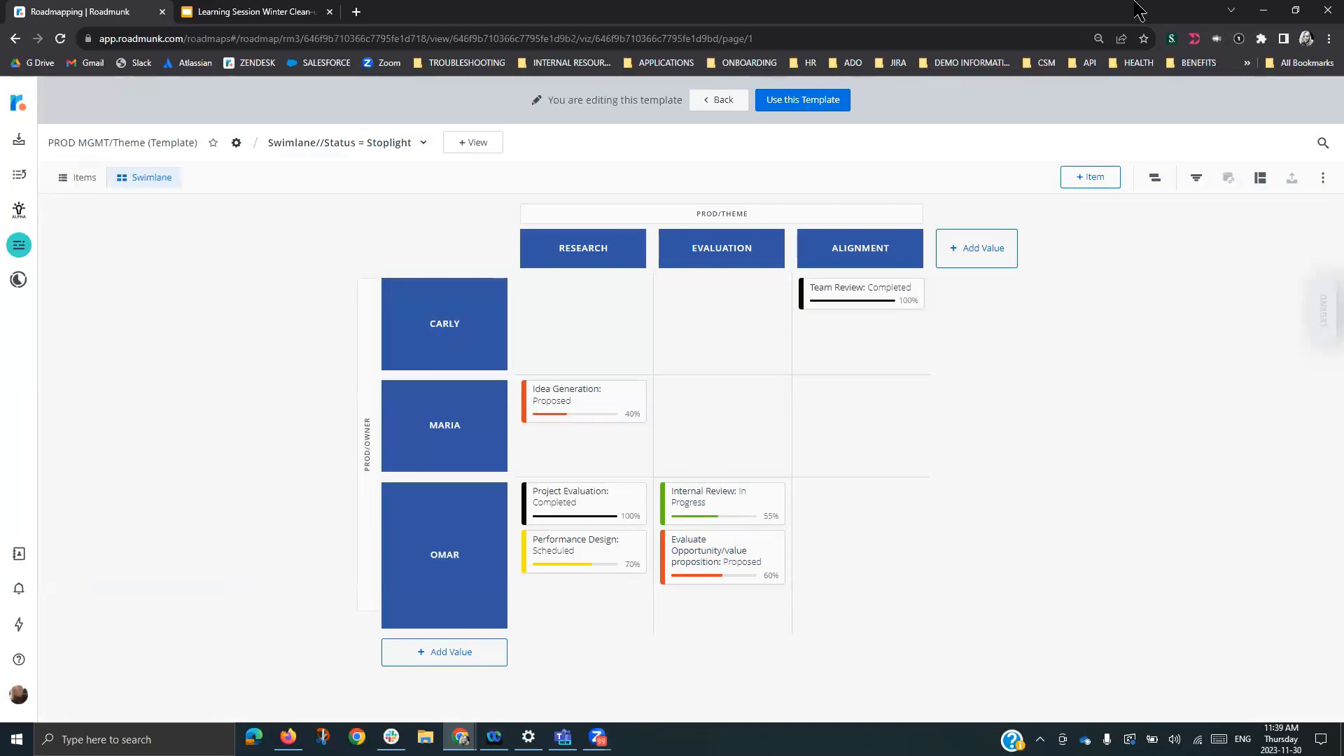
- Create a roadmap titled "PROD MGMT/Theme - Q1-Q2 2024" from this template, using the sample items
left_click(803, 104)
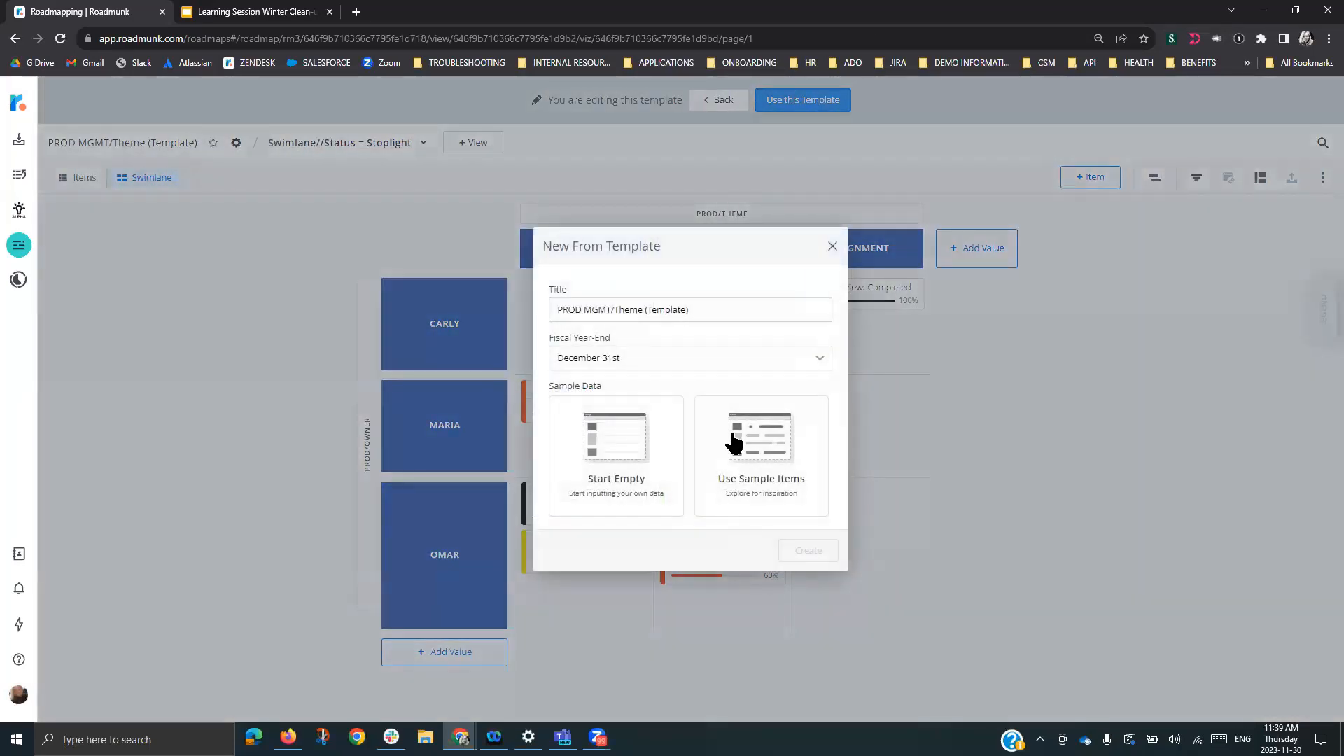
left_click(745, 478)
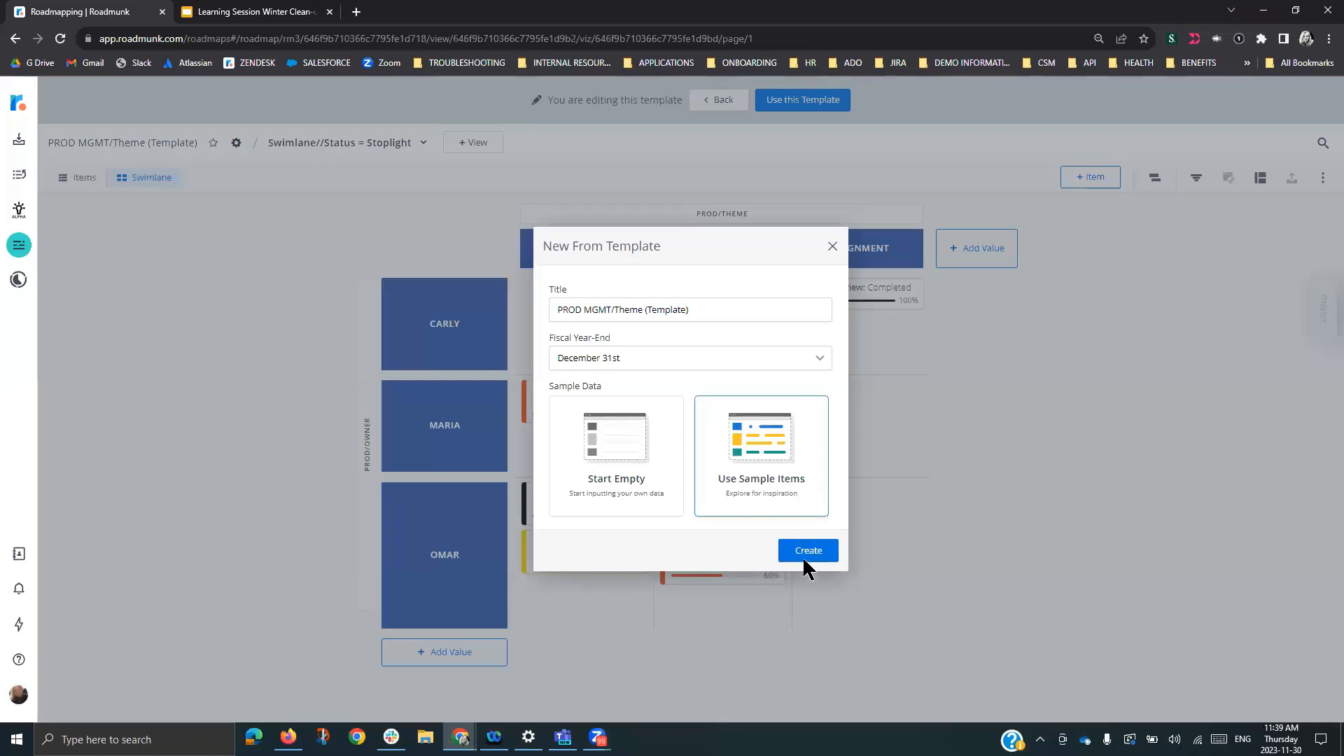
left_click(744, 303)
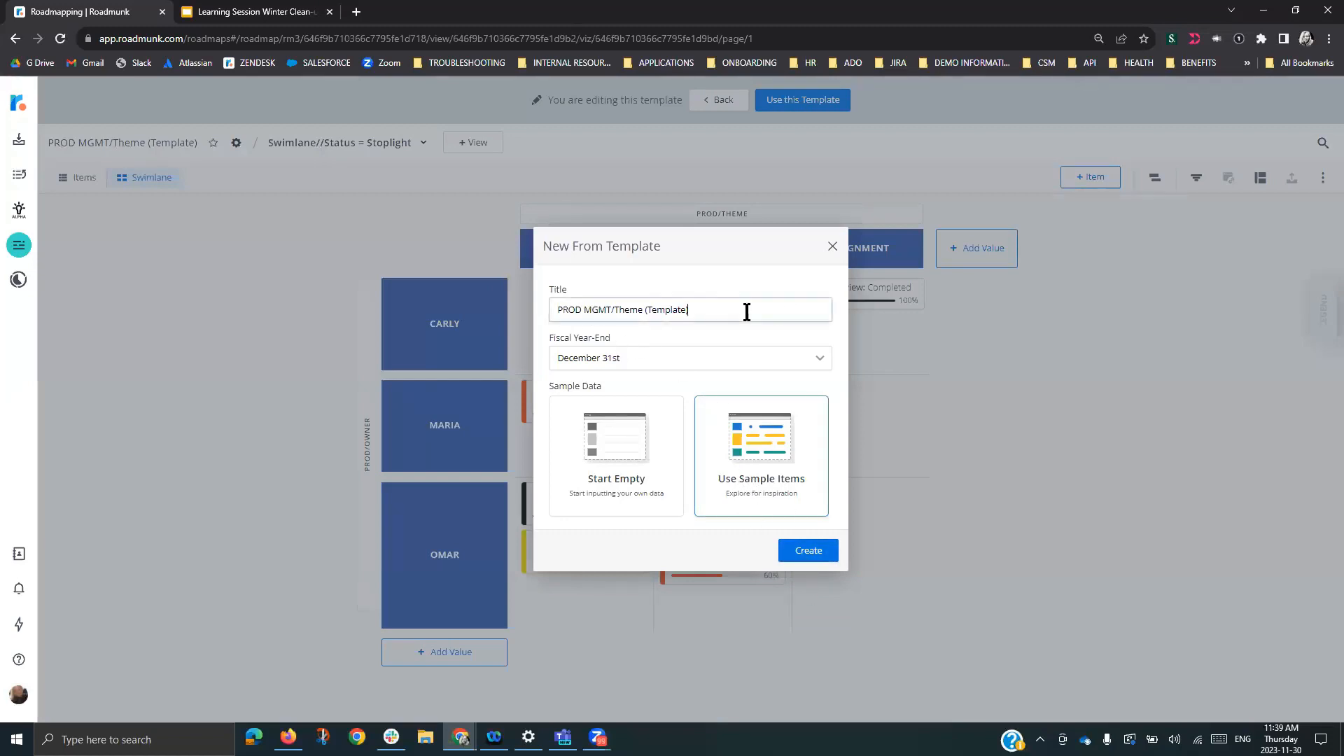
key("BackSpace")
key("BackSpace")
key("BackSpace")
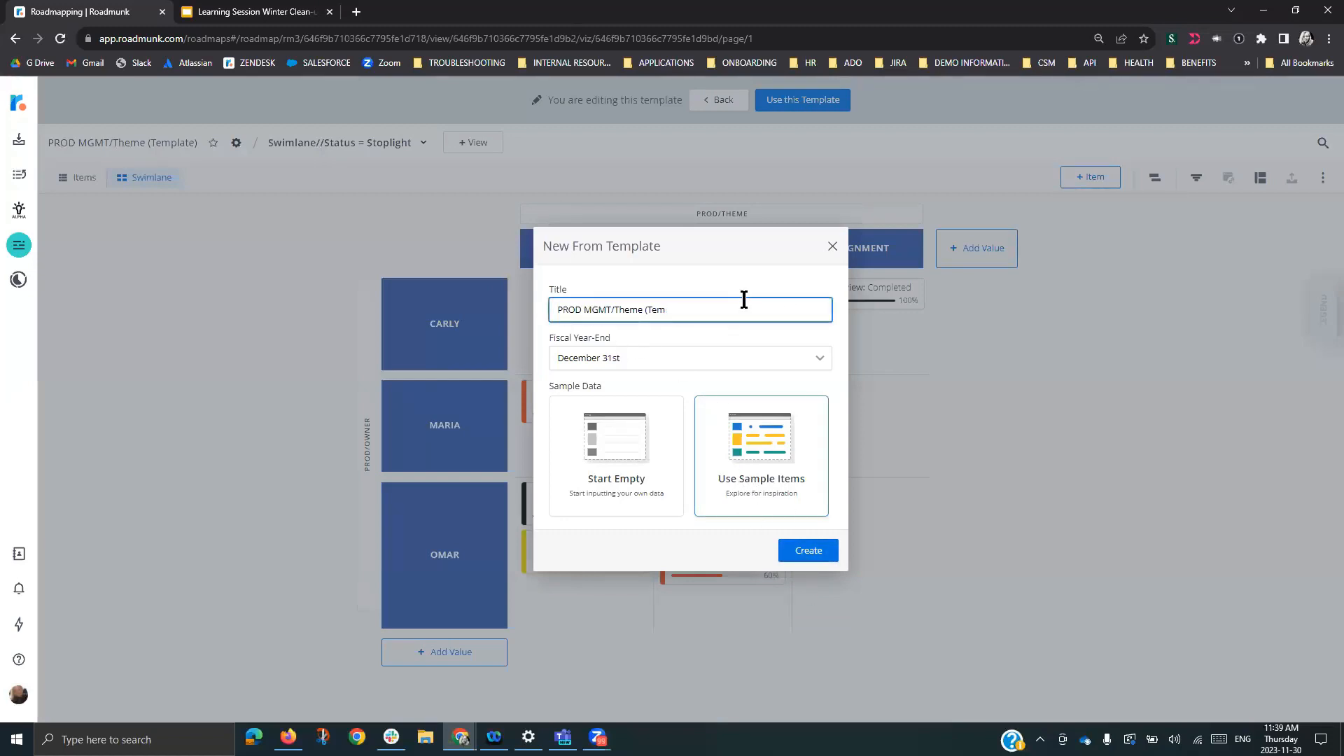
key("BackSpace")
key("BackSpace")
key("BackSpace")
left_click(817, 551)
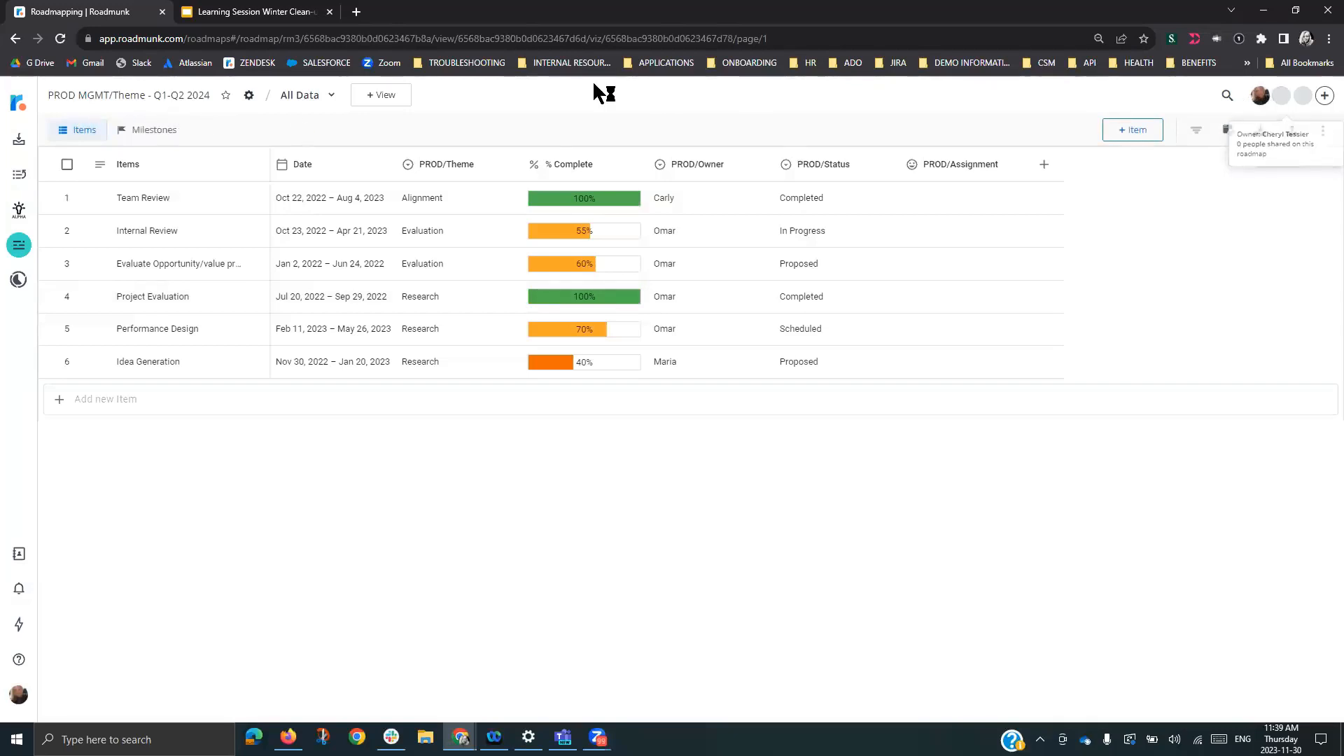
- Review the new roadmap's Timeline//Theme = All Data view and its items table
left_click(329, 100)
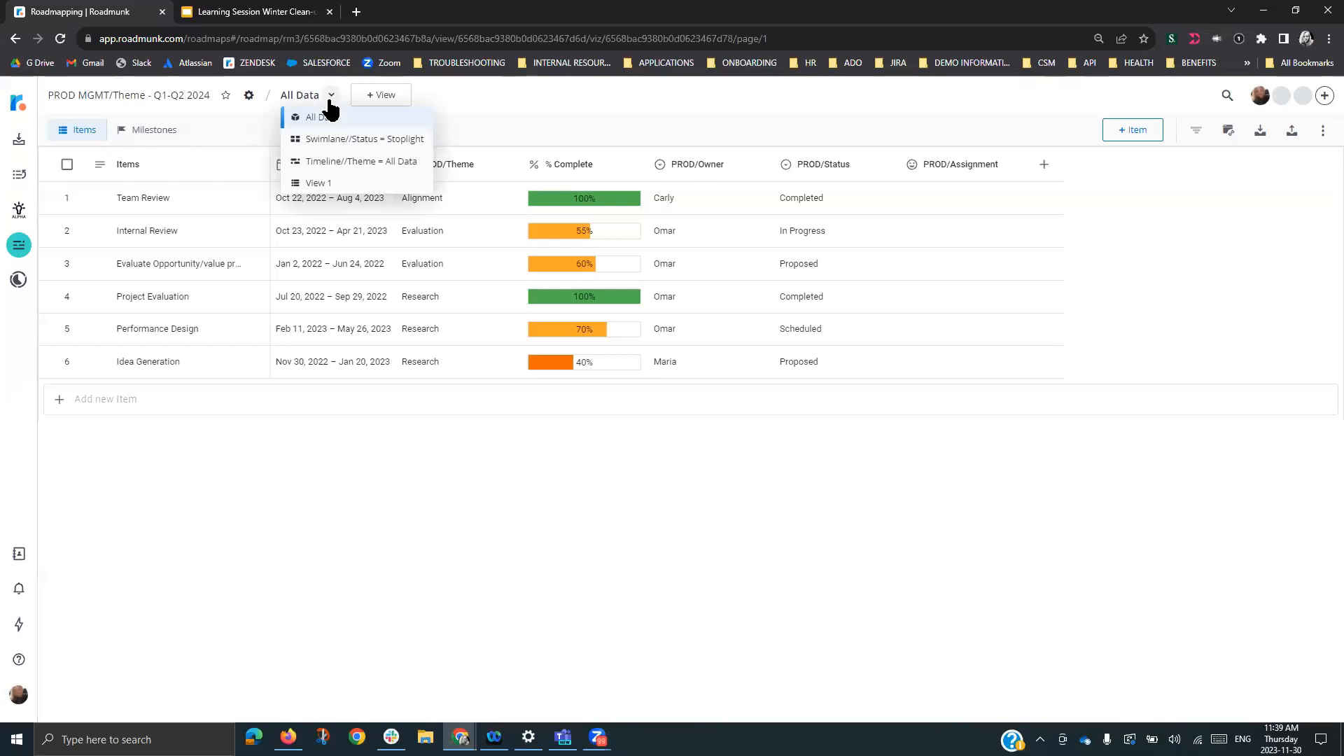
left_click(355, 166)
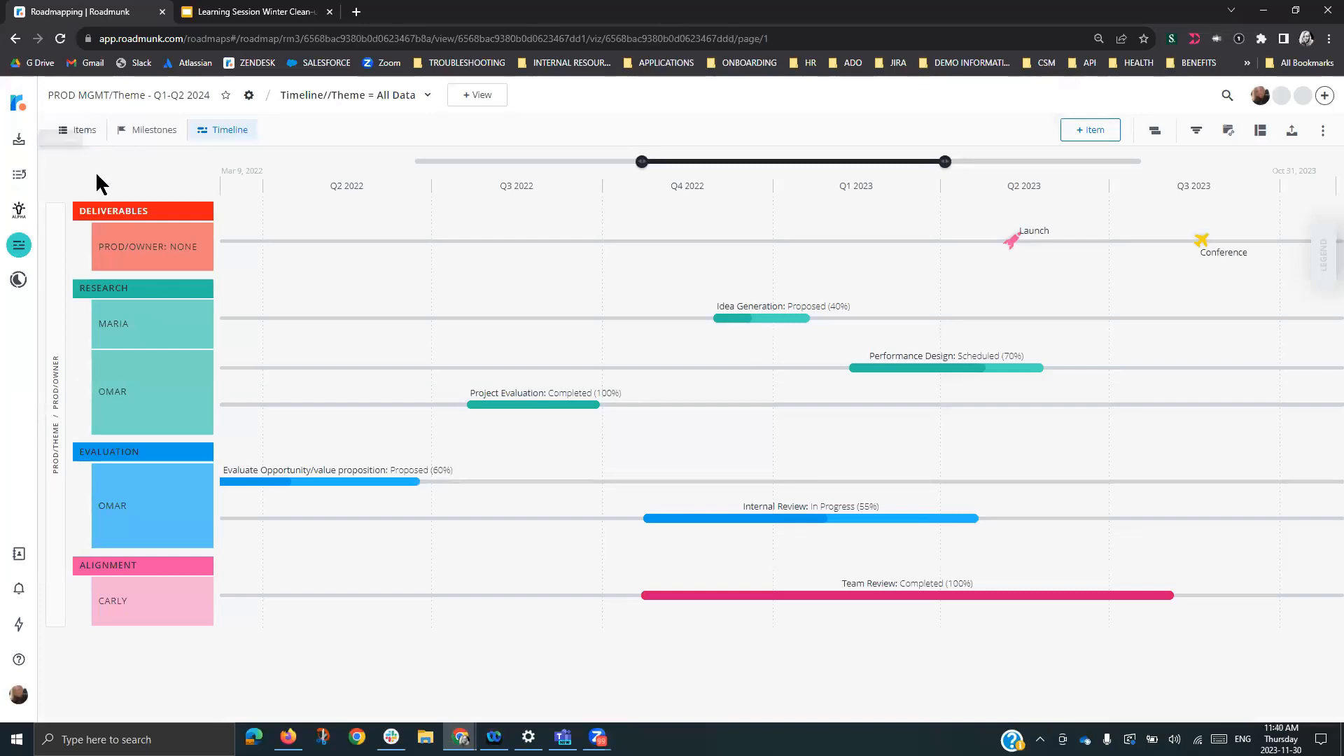
left_click(68, 130)
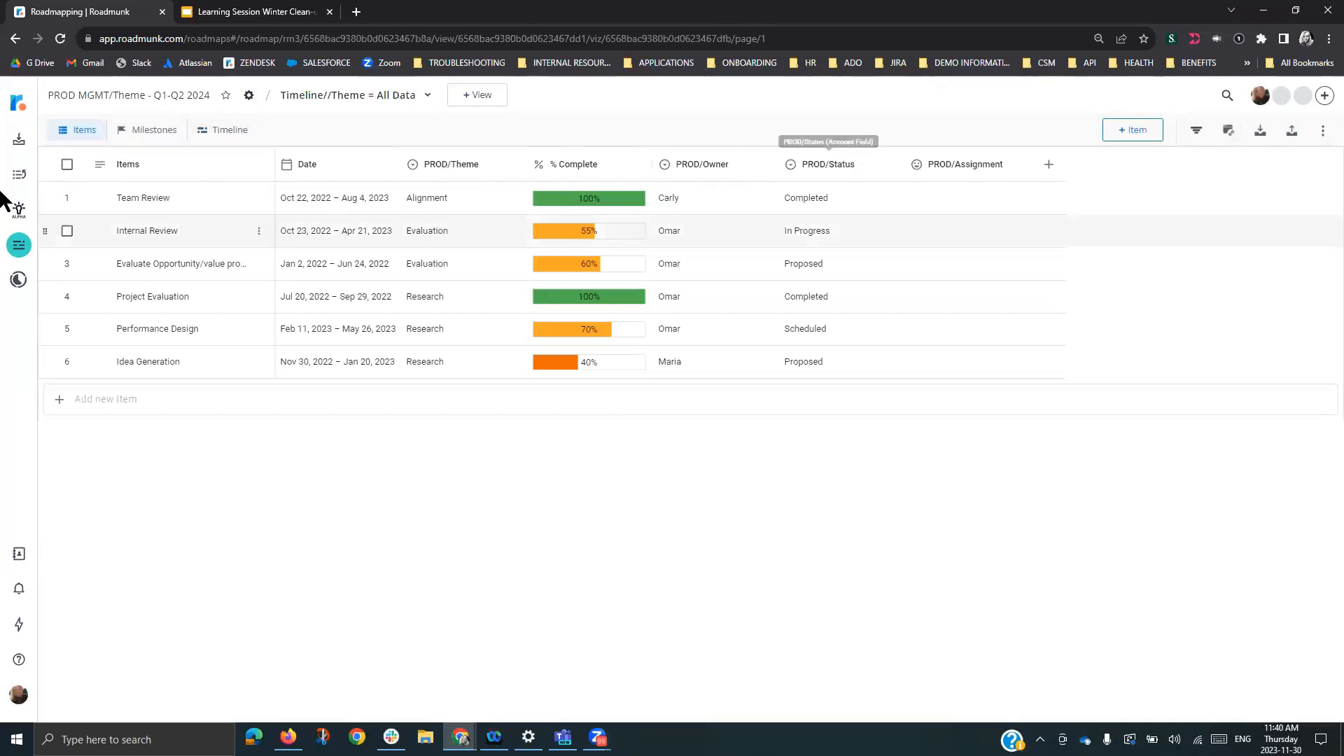
- Create a new timeline portfolio titled "Portfolio 2023-24" from the roadmaps list
left_click(17, 246)
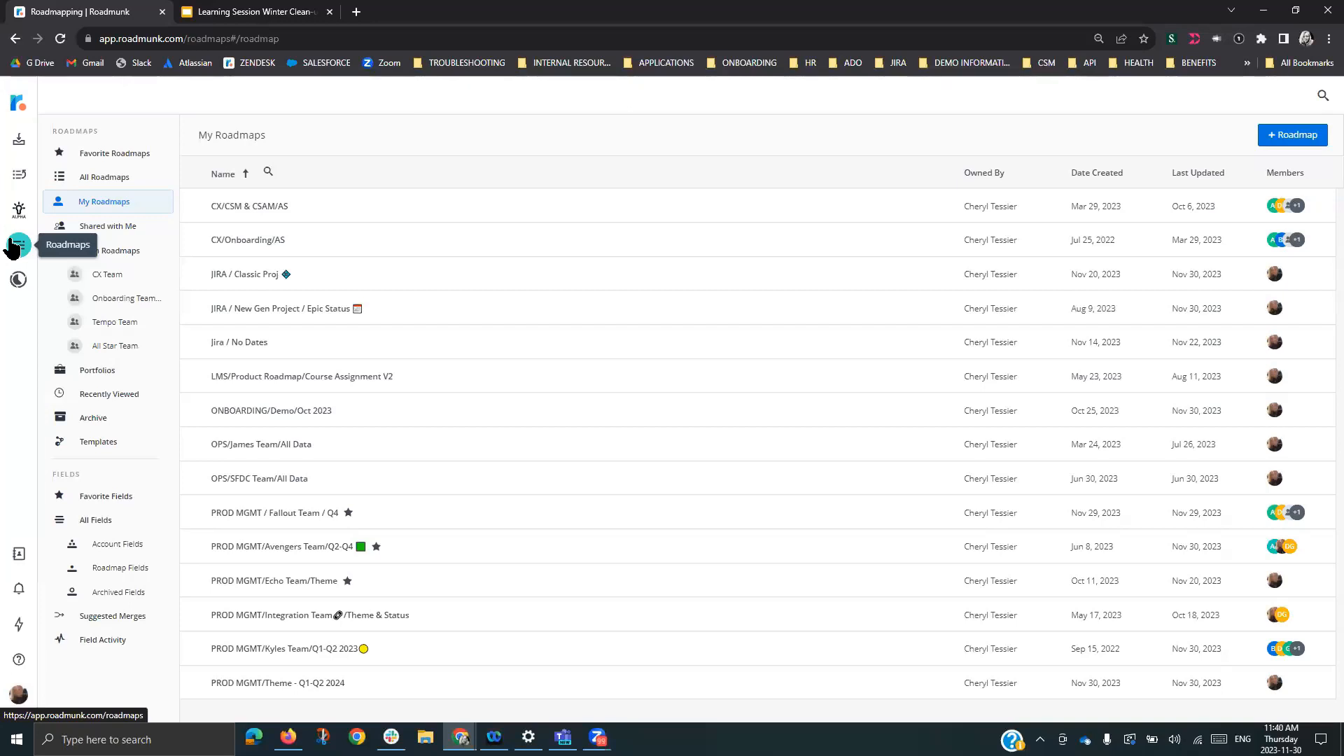
left_click(1295, 136)
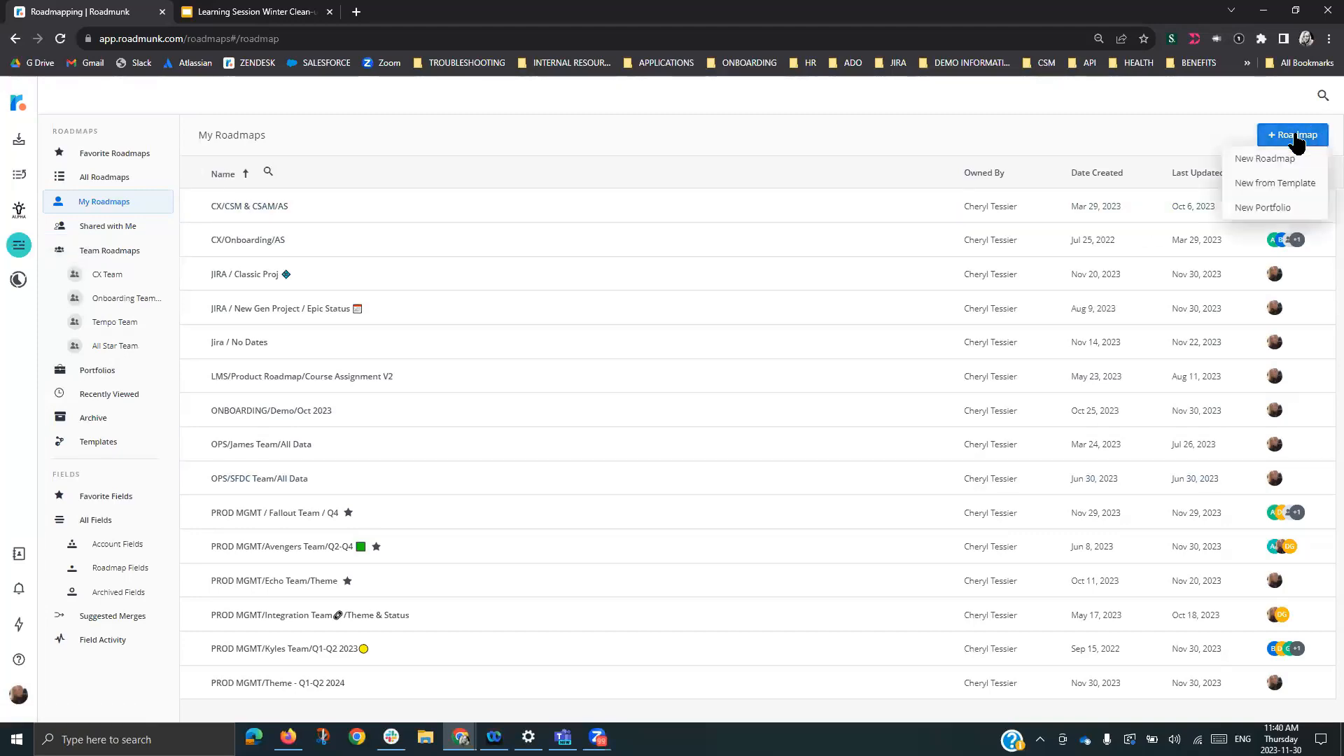
left_click(1259, 205)
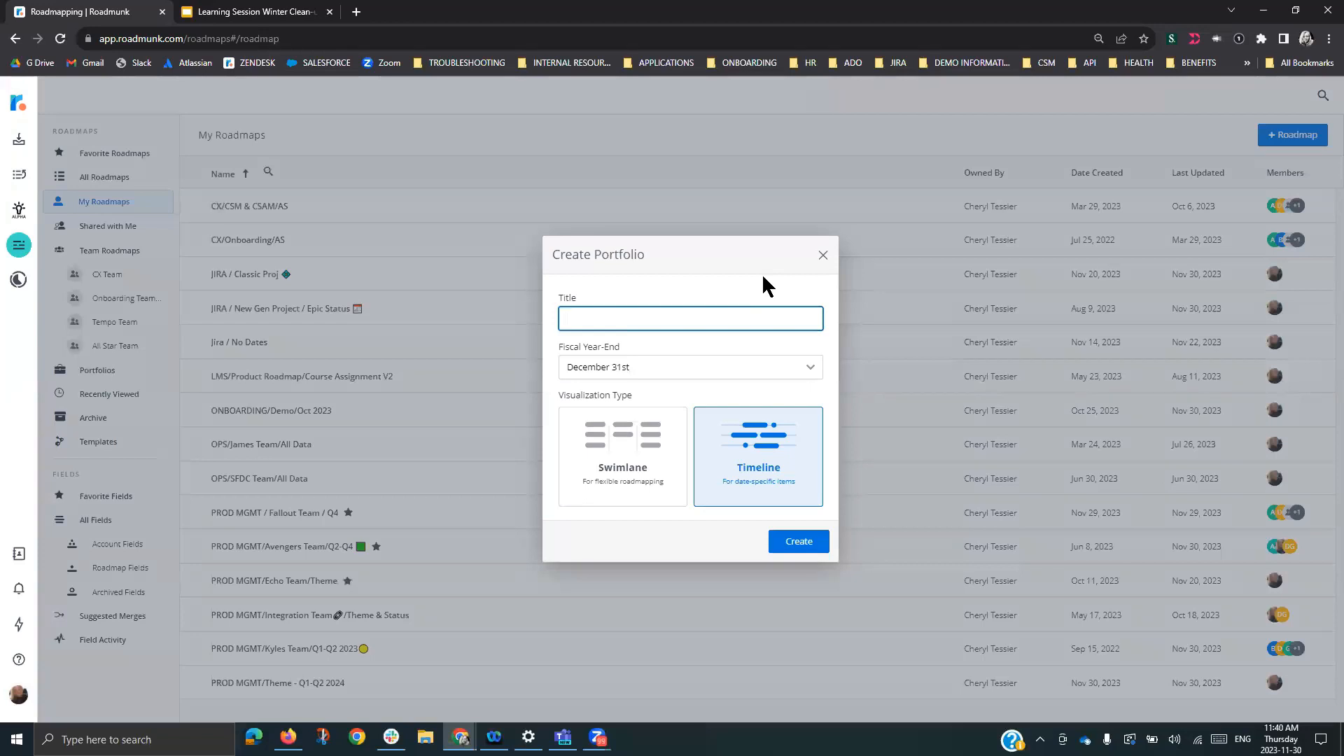
type("Portfolio 2023-24")
left_click(800, 542)
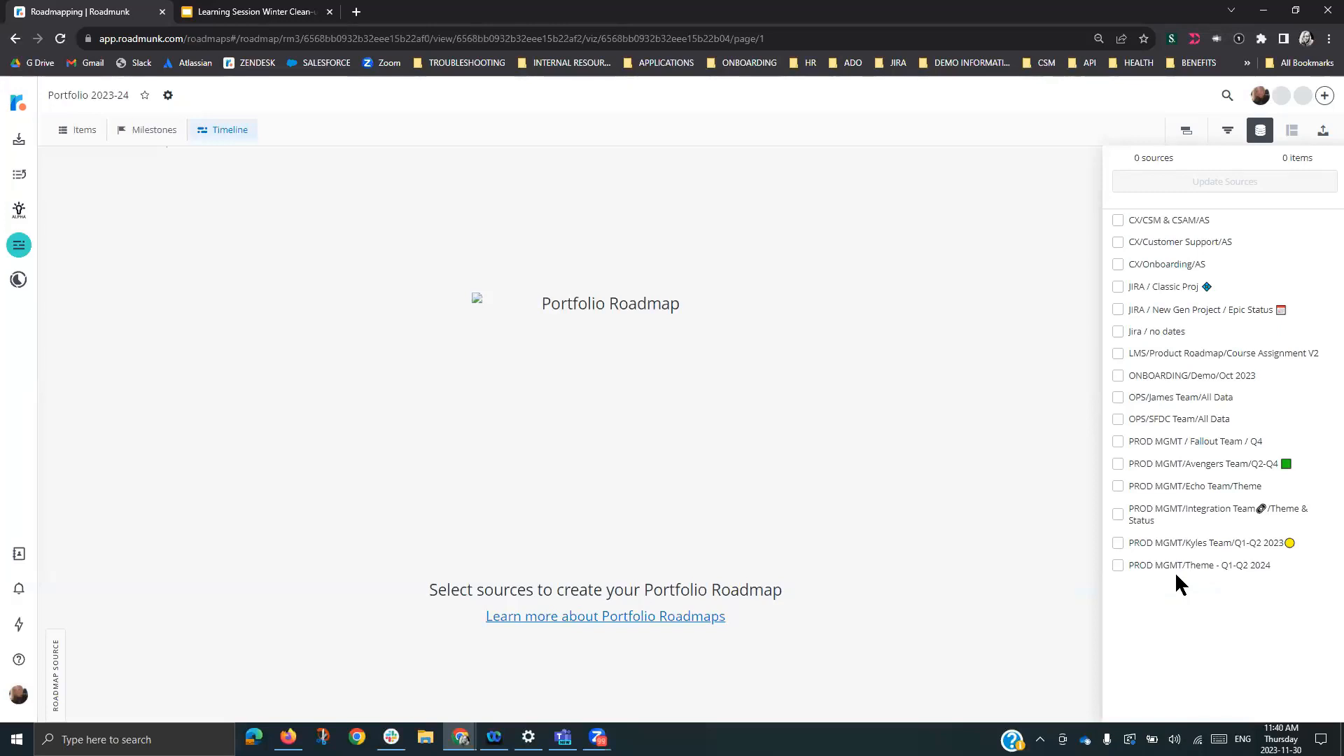
- Add PROD MGMT/Avengers Team/Q2-Q4 and PROD MGMT / Fallout Team / Q4 as the portfolio's sources with All Data
left_click(1117, 464)
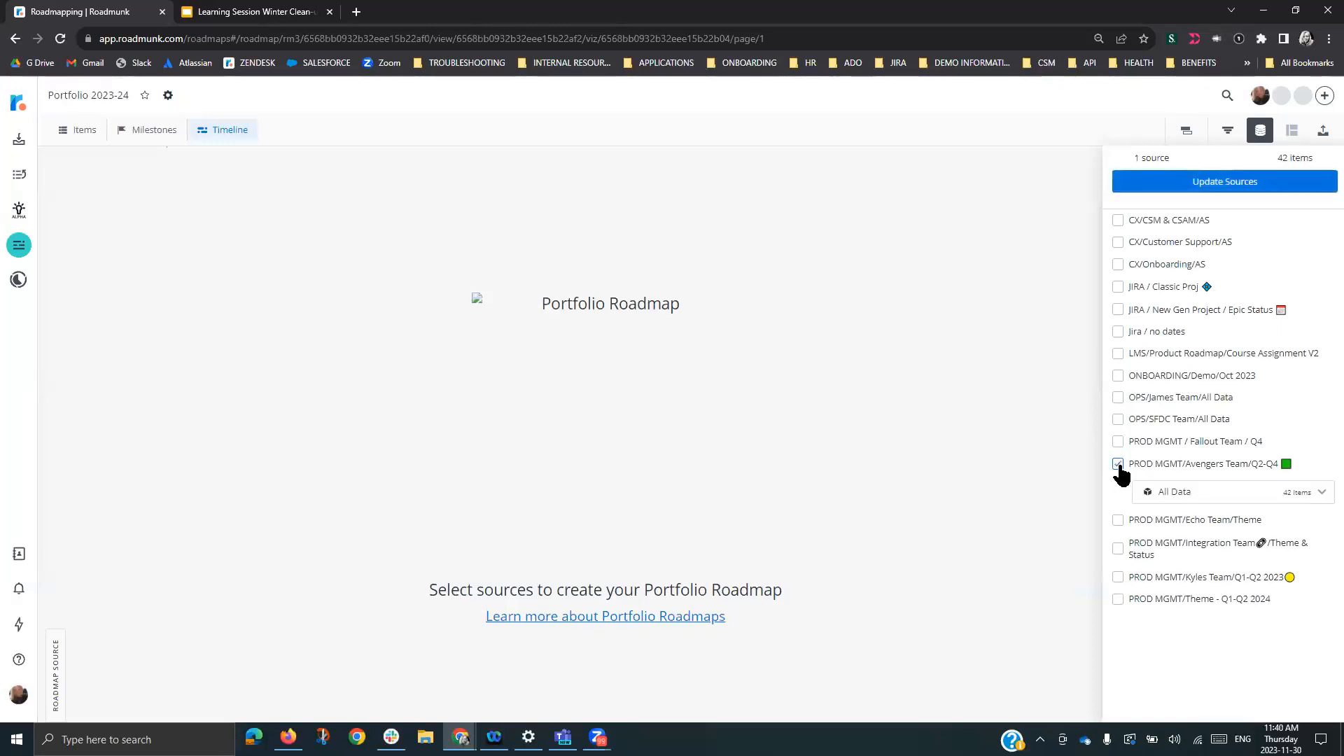
left_click(1117, 442)
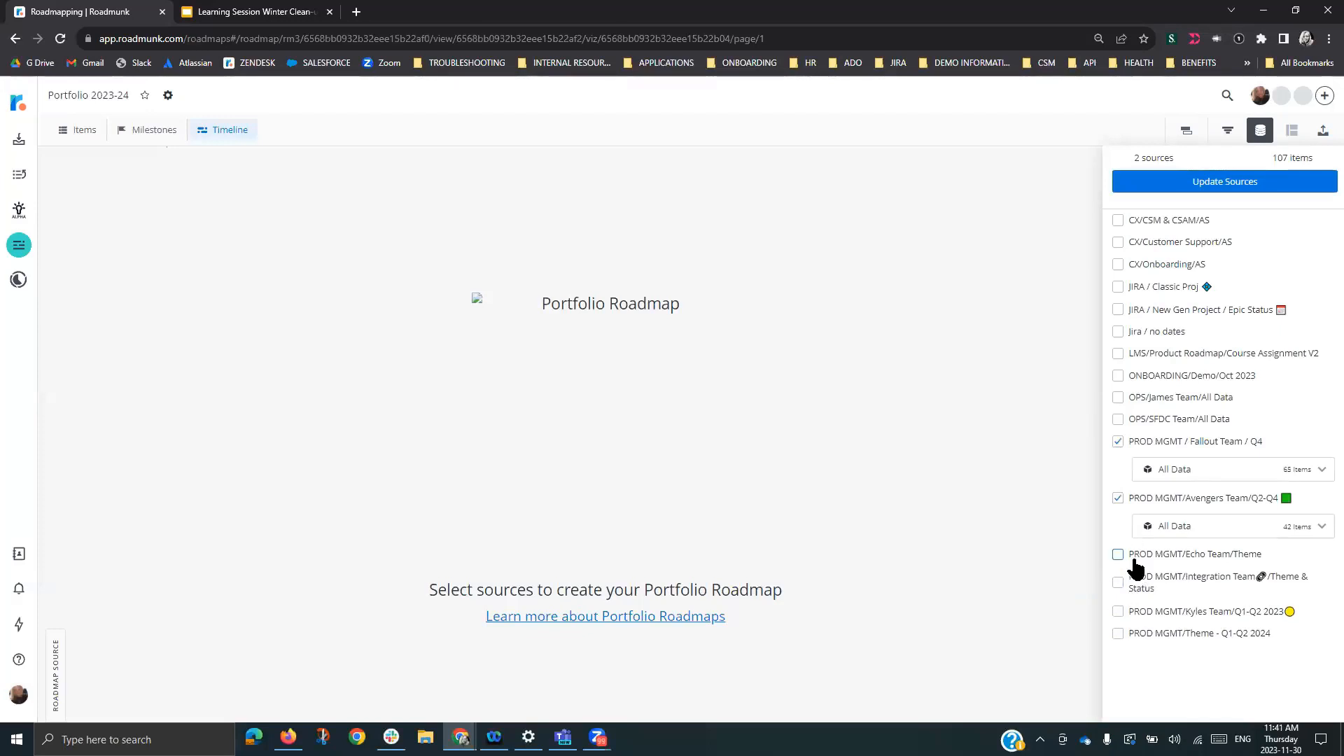
left_click(1236, 183)
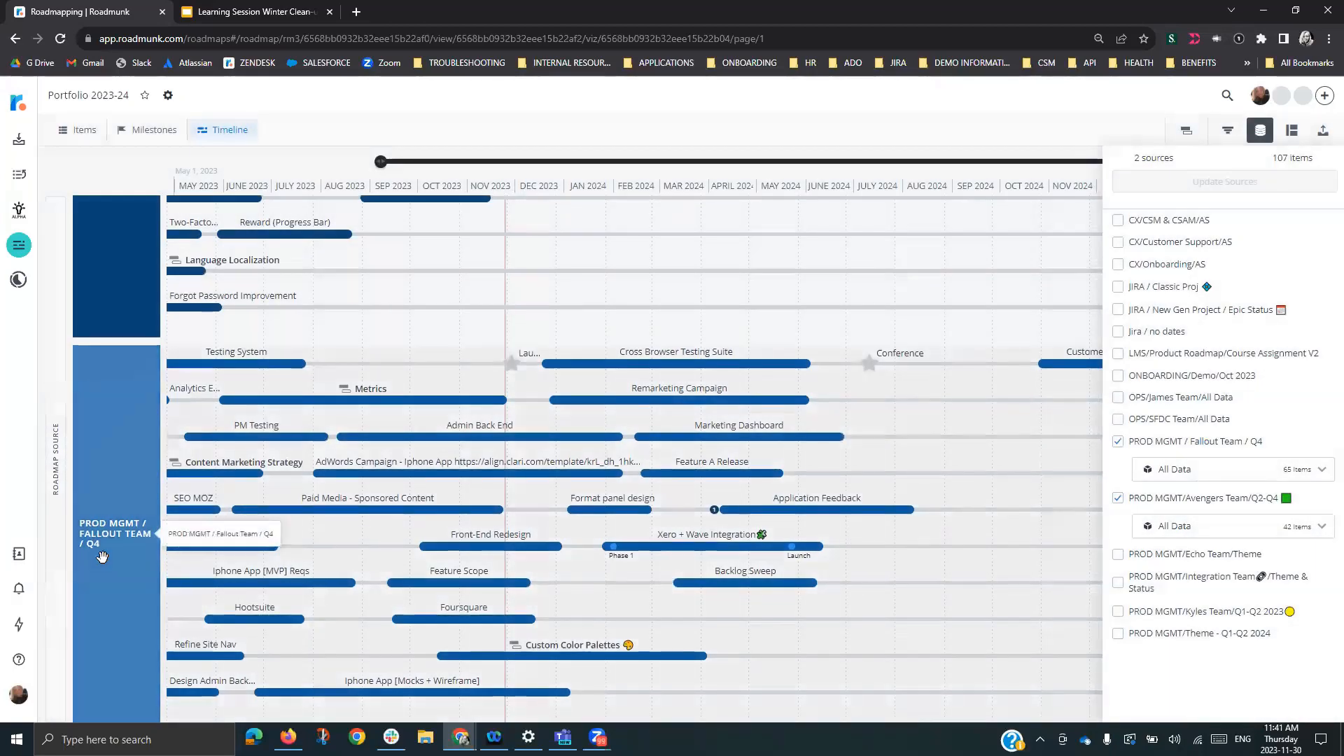
- Widen the roadmap source headers in the portfolio timeline and the Source column in its items table
scroll(103, 557, "up", 4)
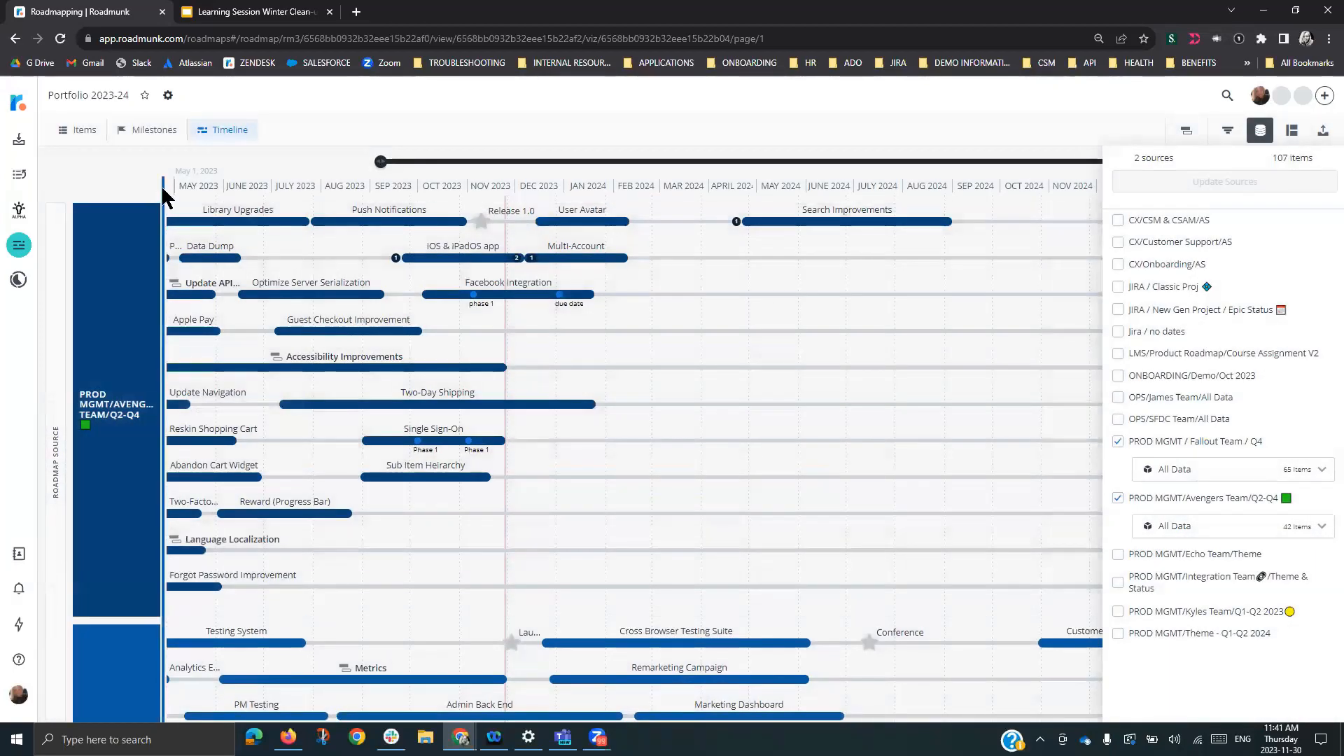
left_click_drag(163, 189, 228, 192)
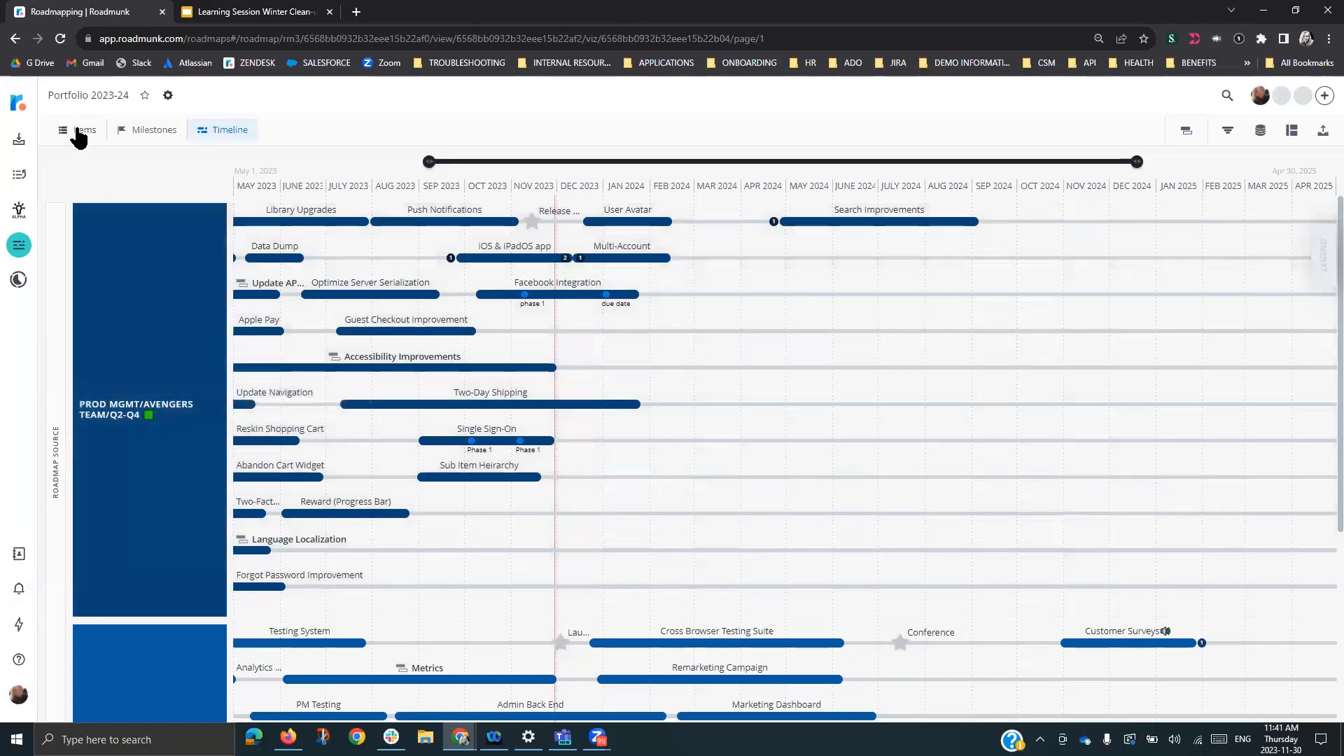
left_click(78, 129)
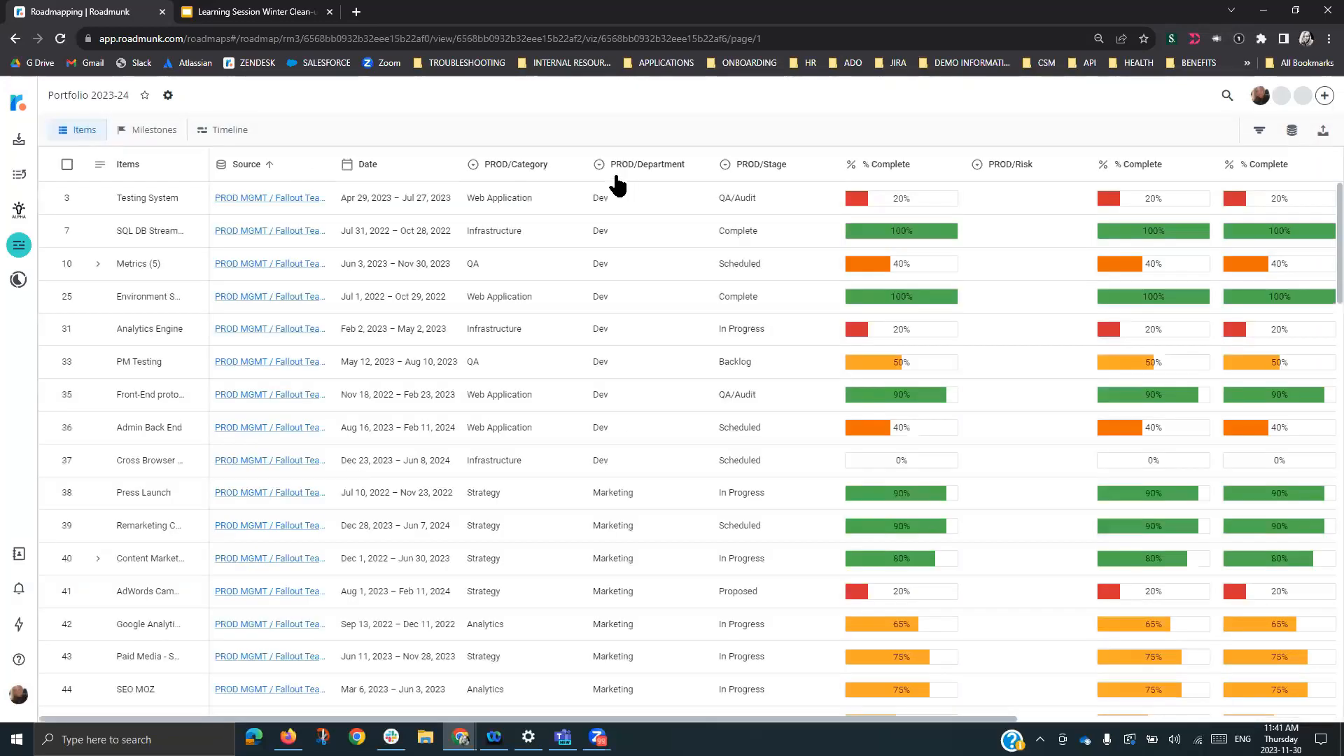
right_click(335, 163)
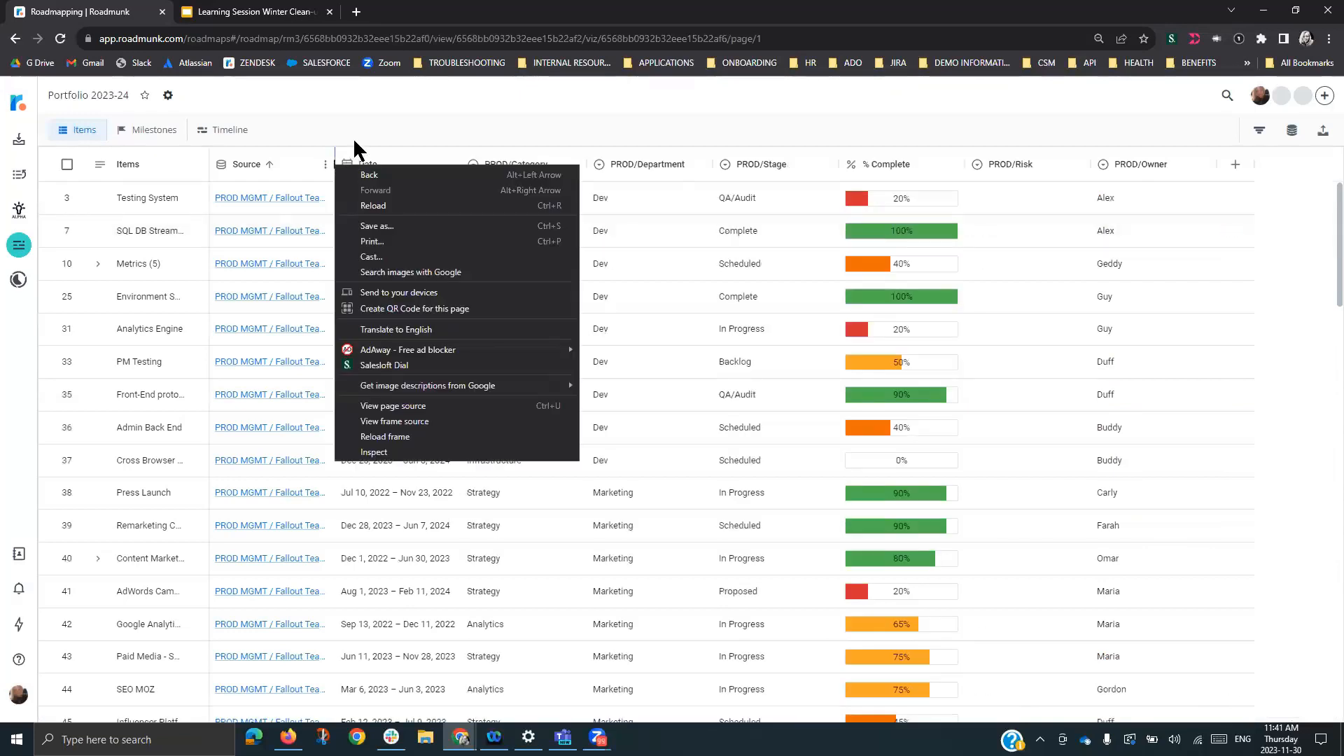
left_click(365, 143)
left_click_drag(335, 164, 393, 166)
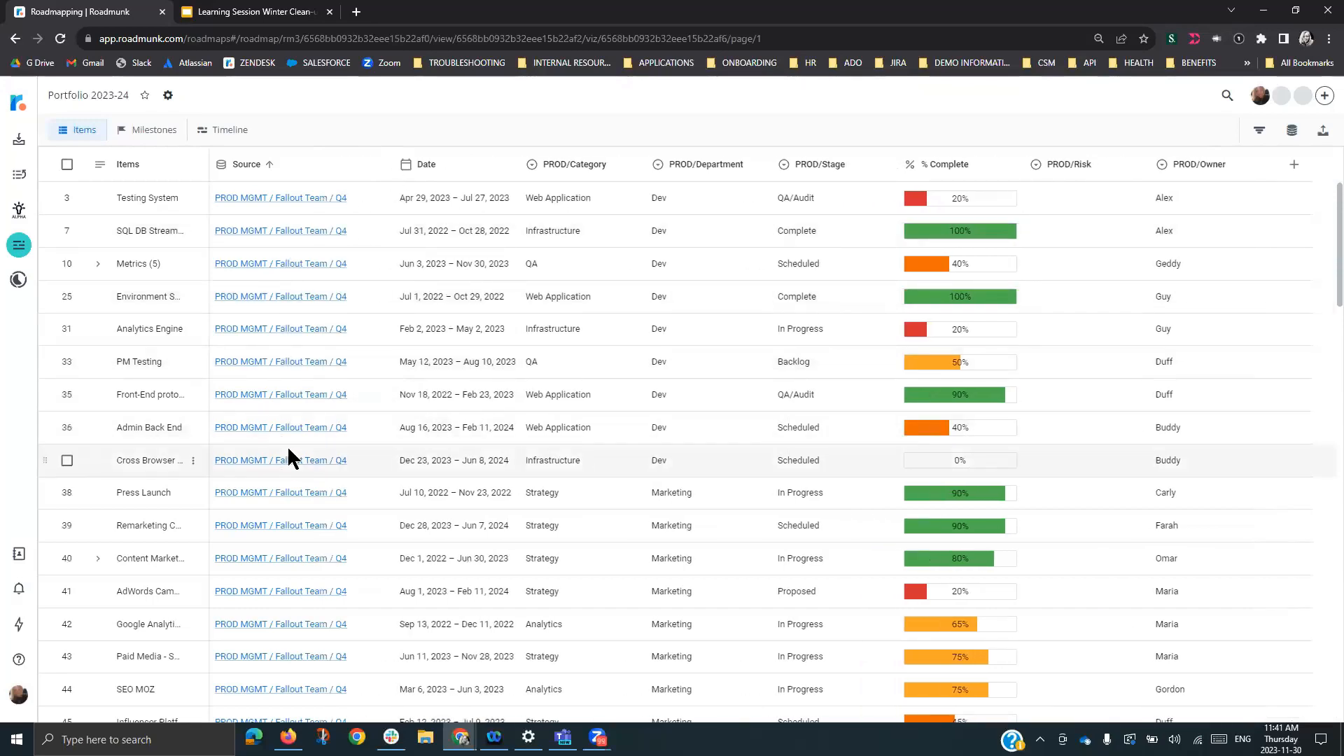
- Examine the portfolio's items table, comparing the rows sourced from the Fallout Team and Avengers Team roadmaps
scroll(296, 520, "down", 20)
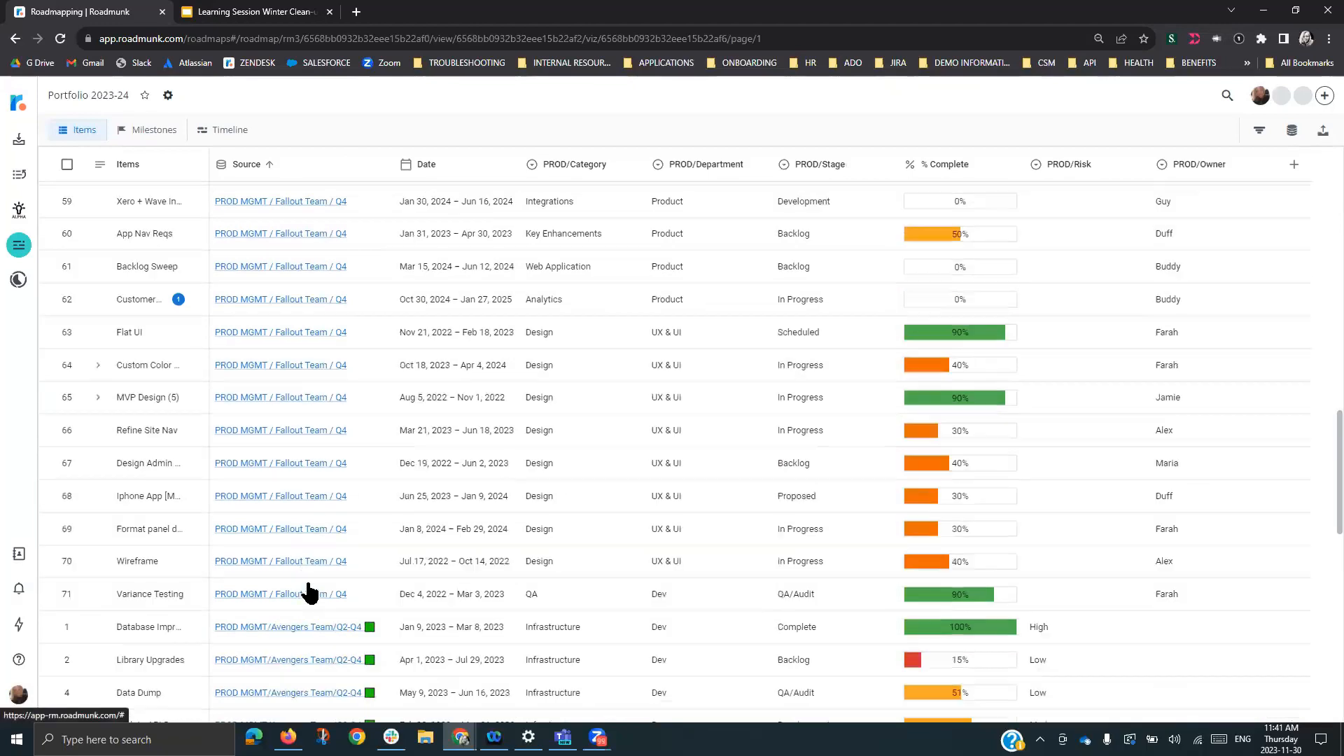
scroll(301, 592, "down", 8)
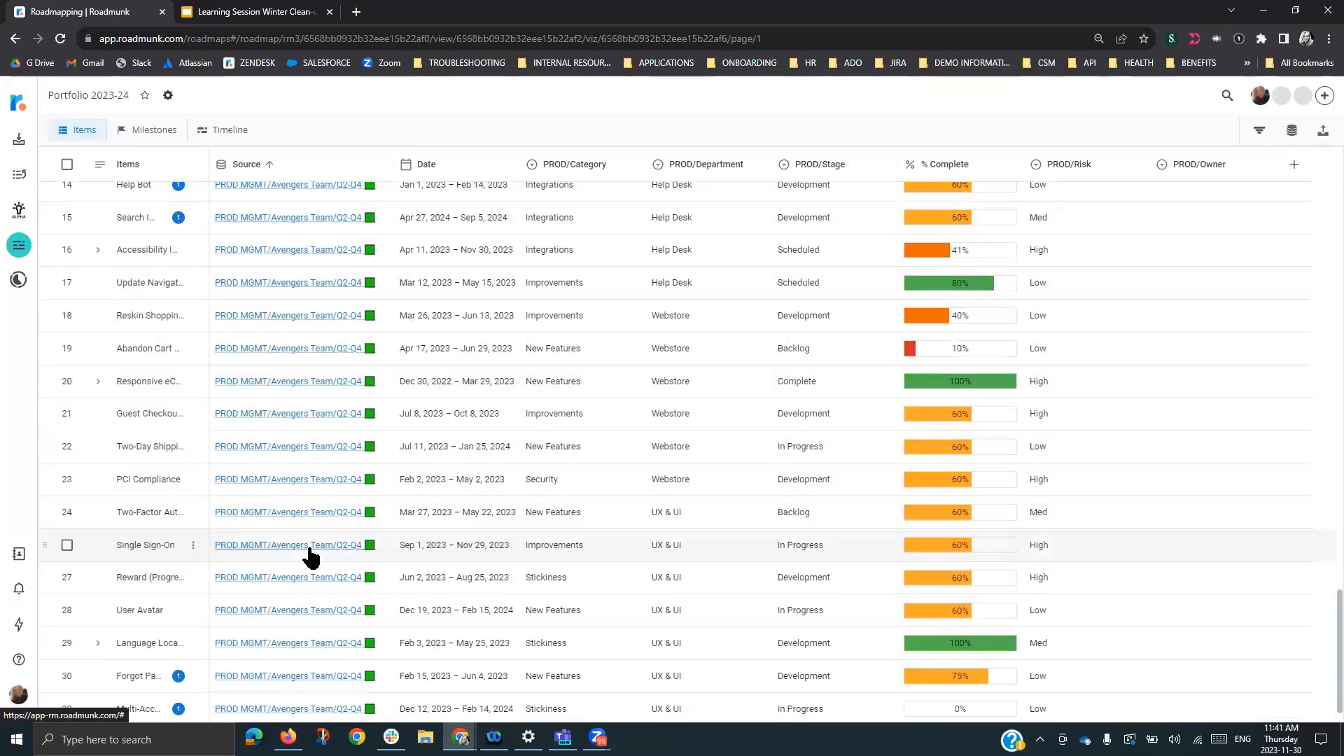
scroll(317, 532, "up", 10)
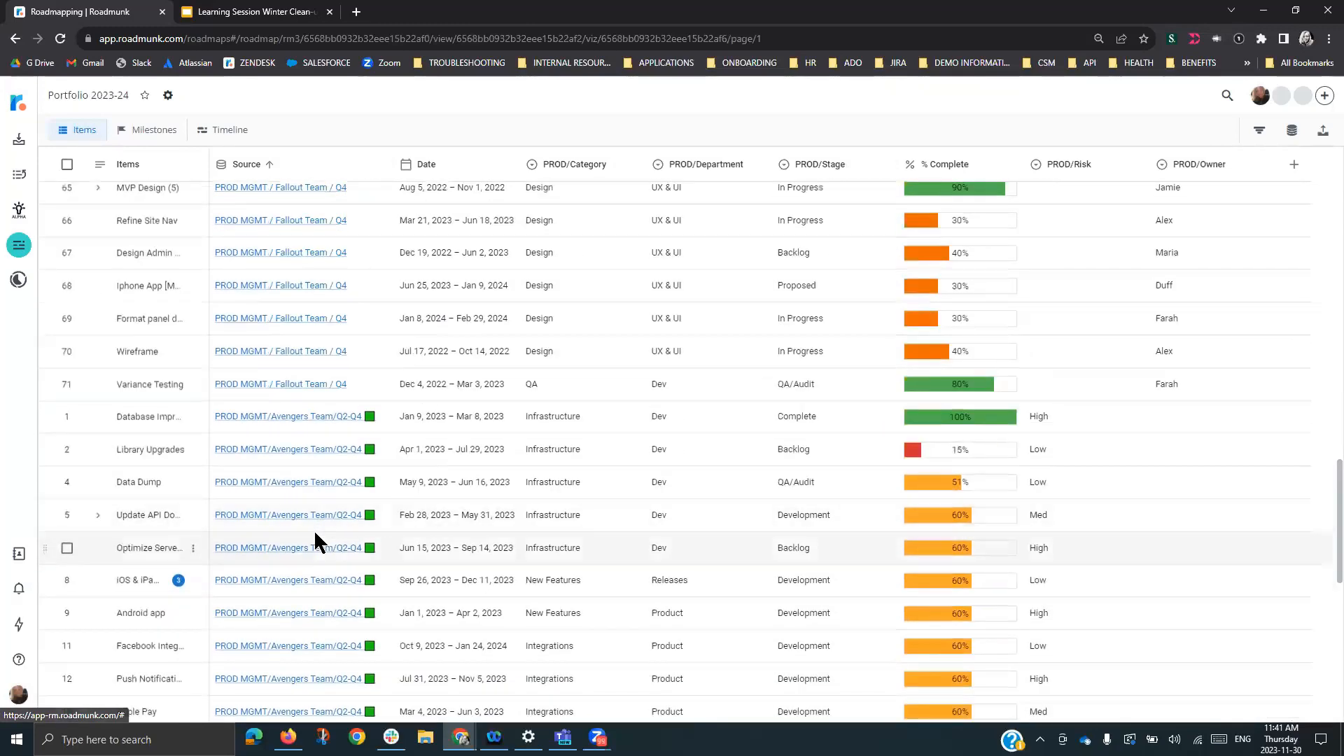
scroll(308, 490, "up", 3)
scroll(301, 591, "down", 1)
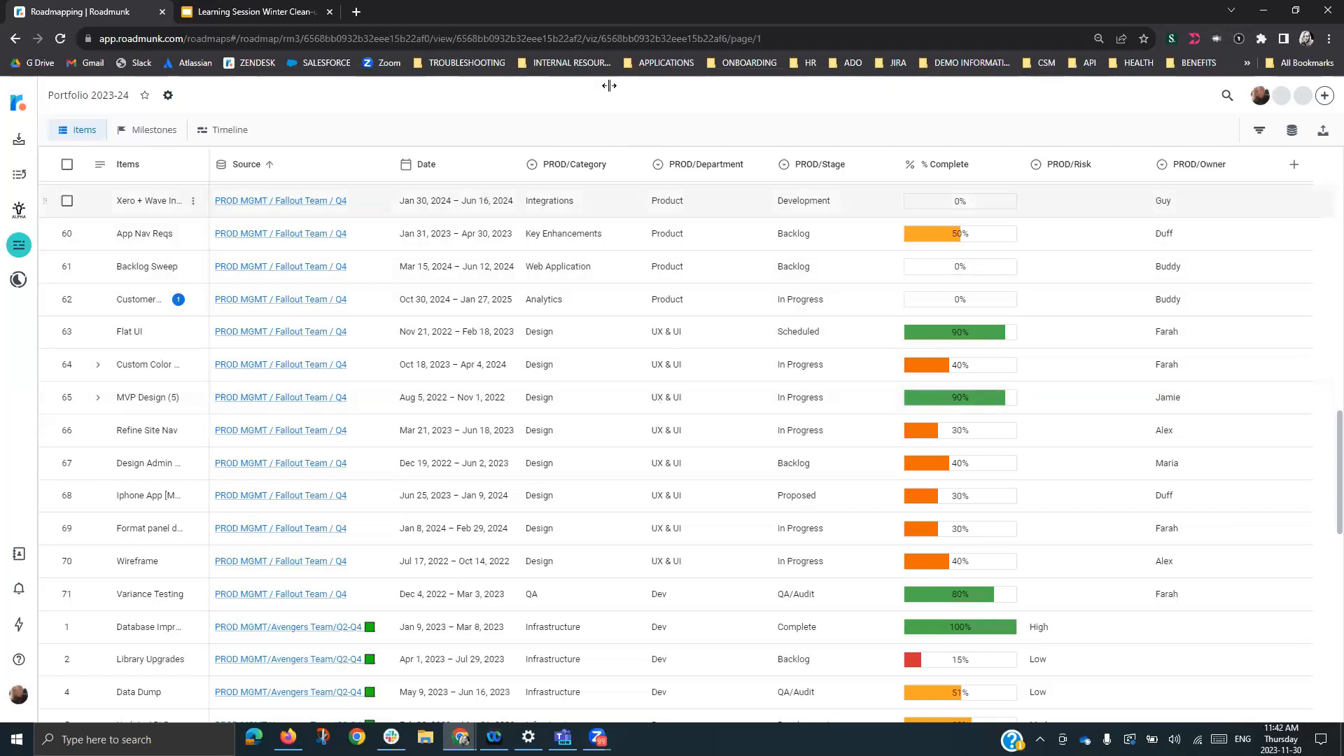
- Set the portfolio timeline's header to the existing common field PROD/Department and close the layout settings
left_click(218, 133)
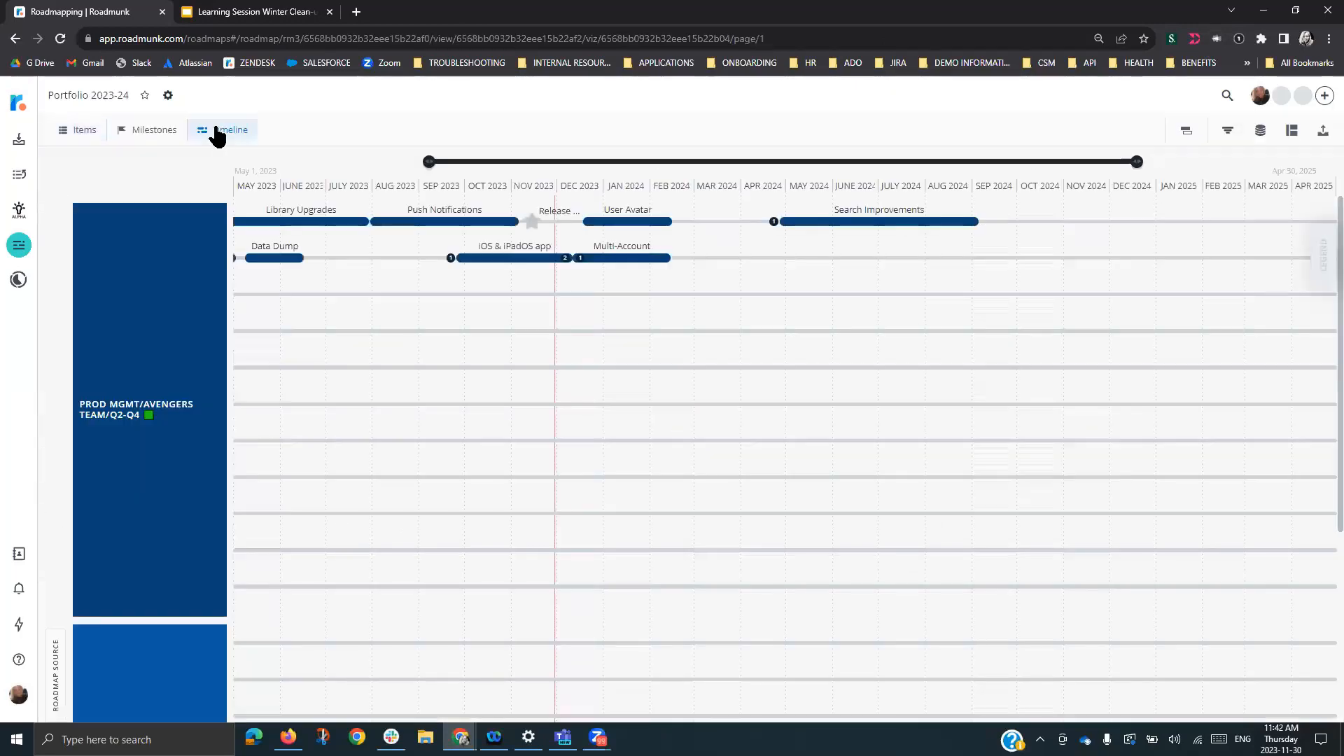
left_click(1293, 131)
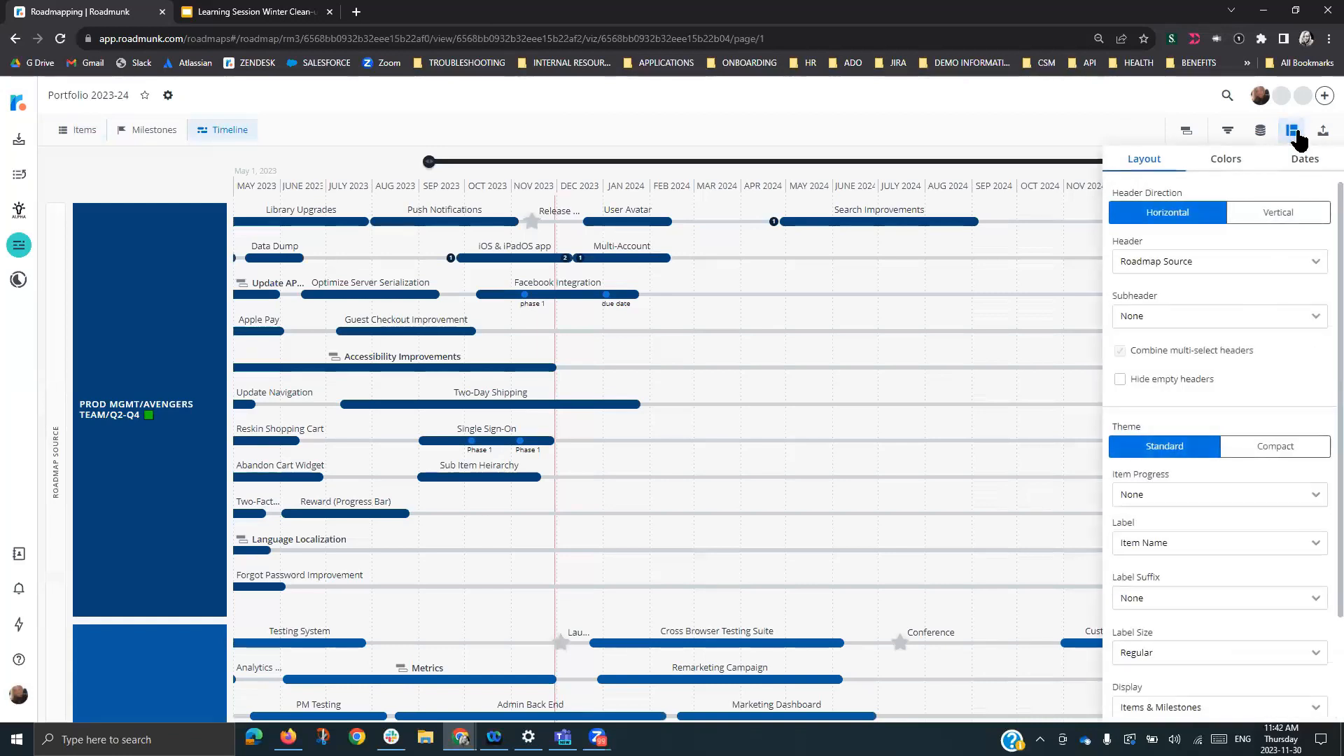
left_click(1313, 265)
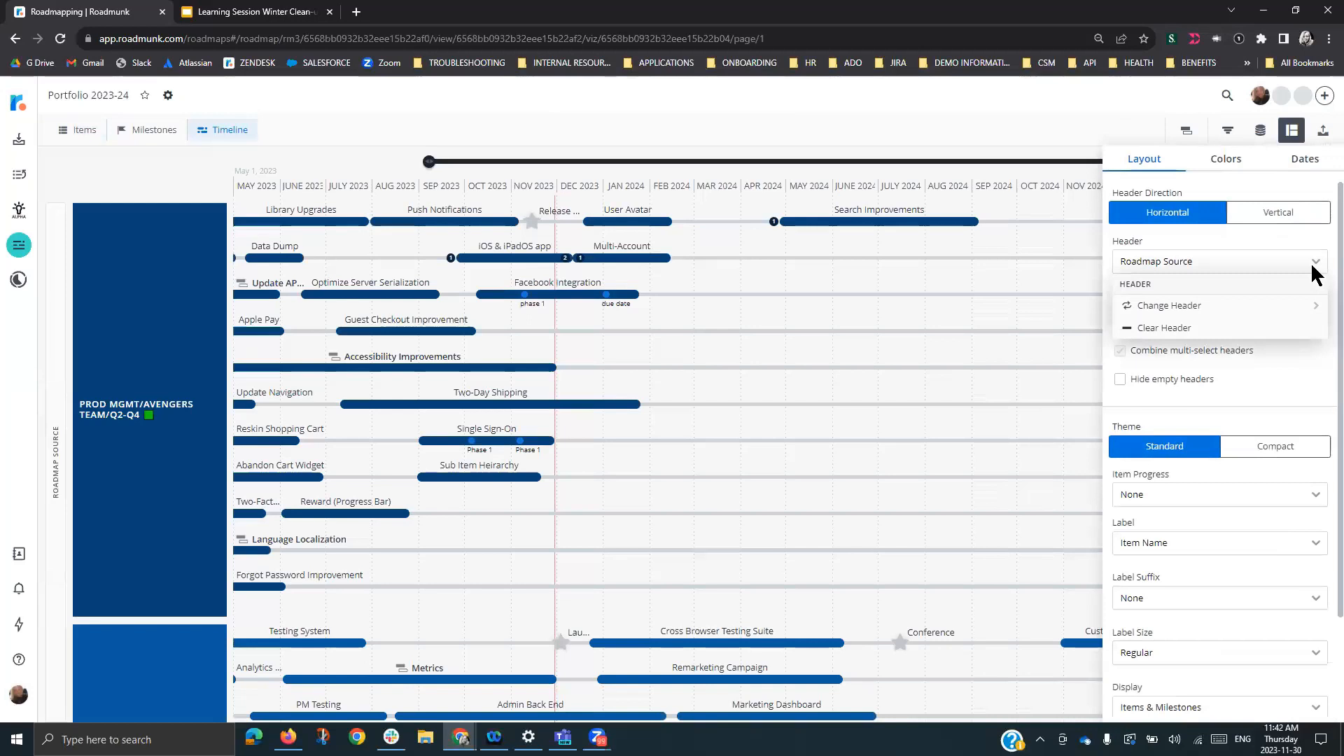
left_click(1258, 310)
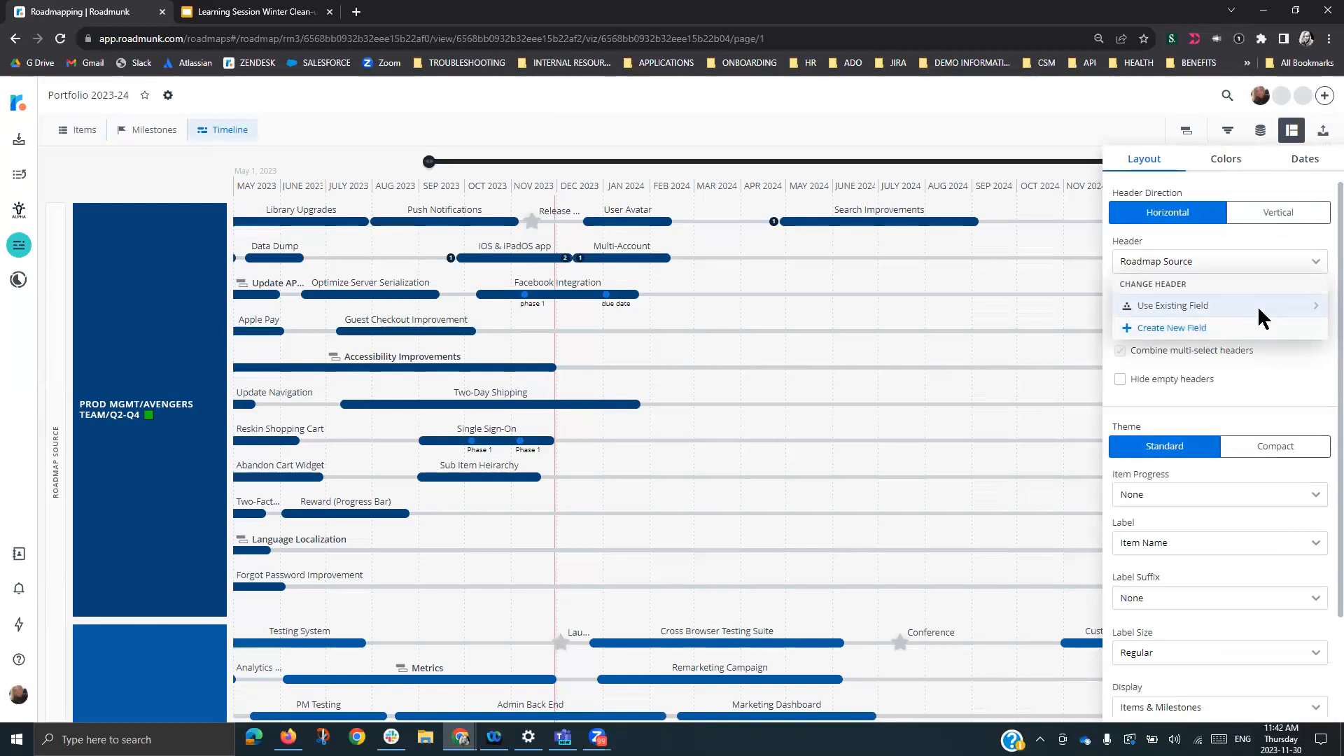
left_click(1259, 313)
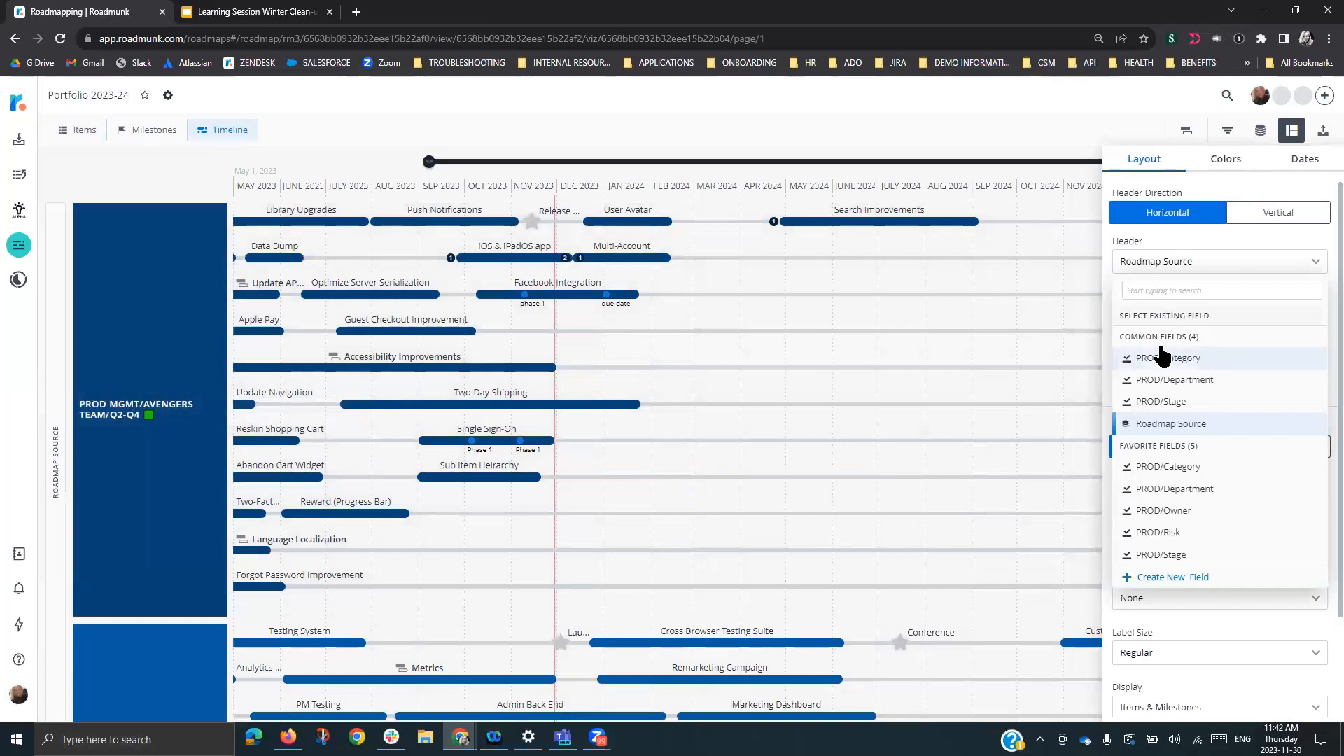
mouse_move(1132, 342)
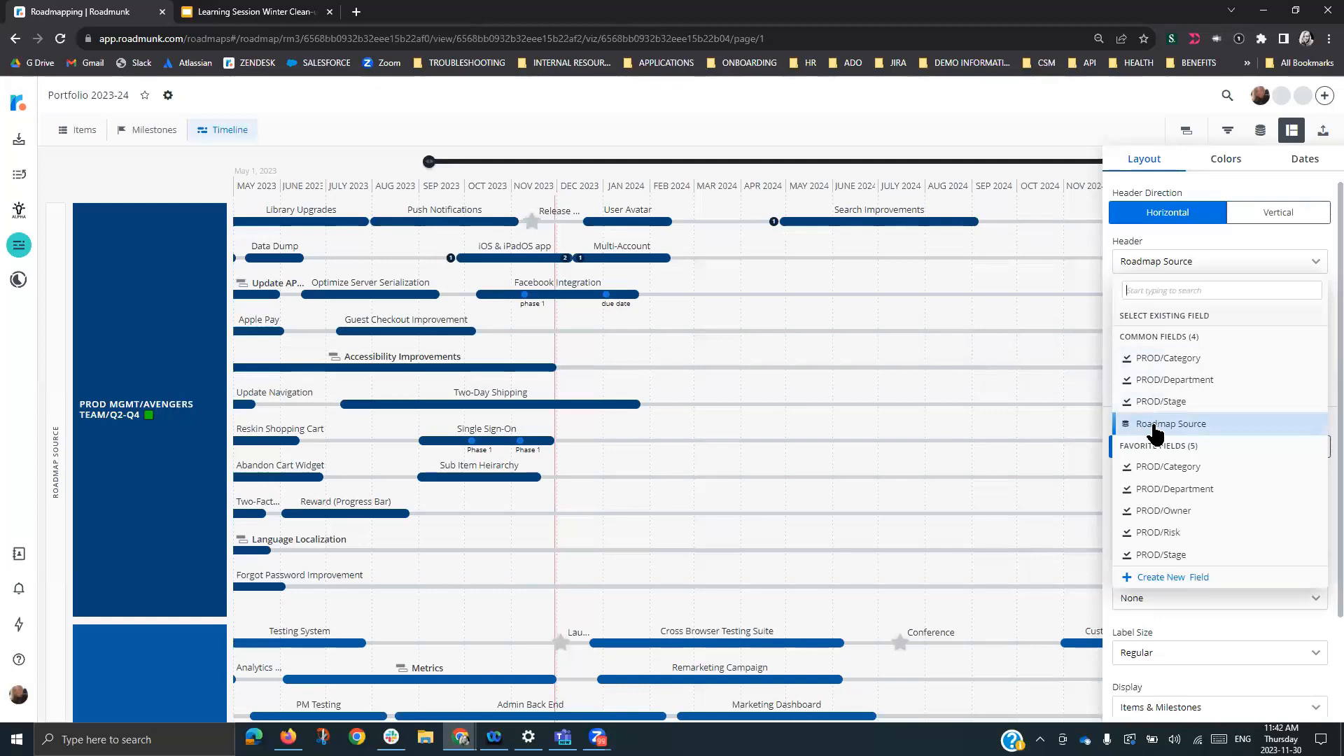
left_click(1153, 384)
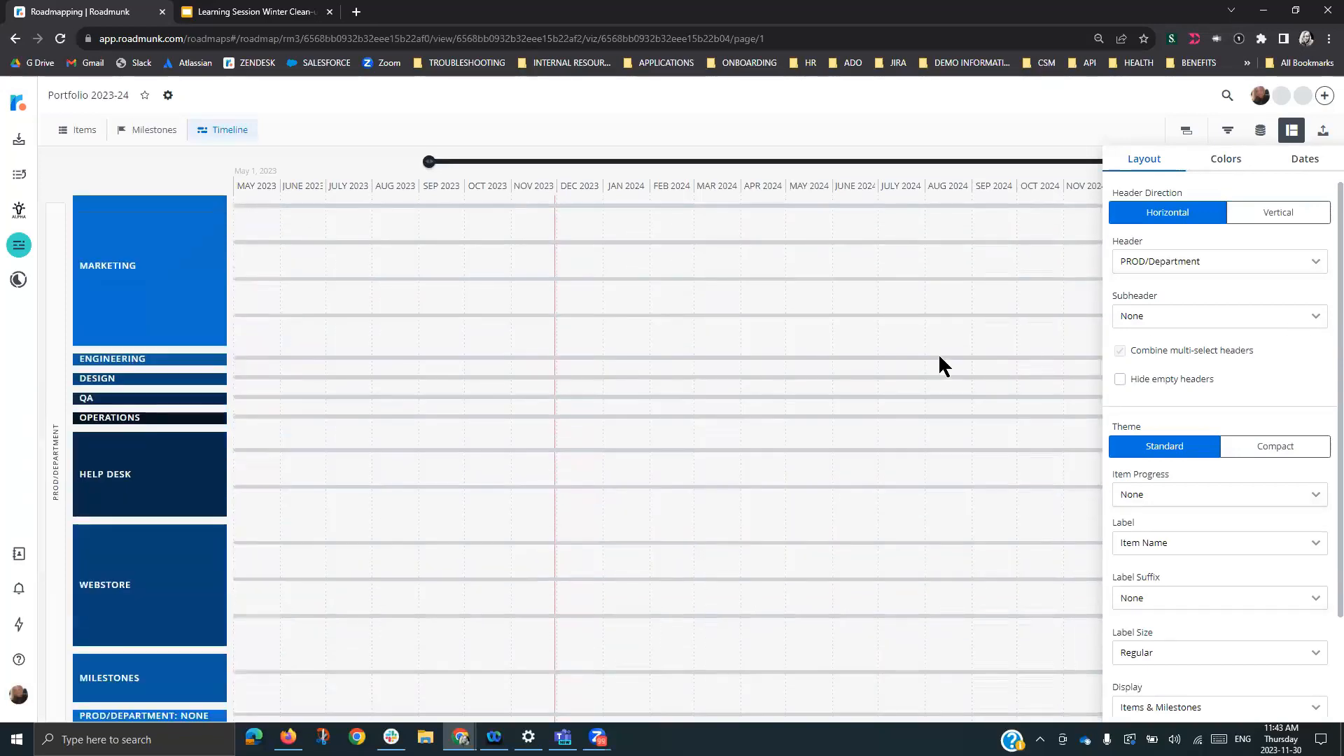
scroll(809, 409, "up", 10)
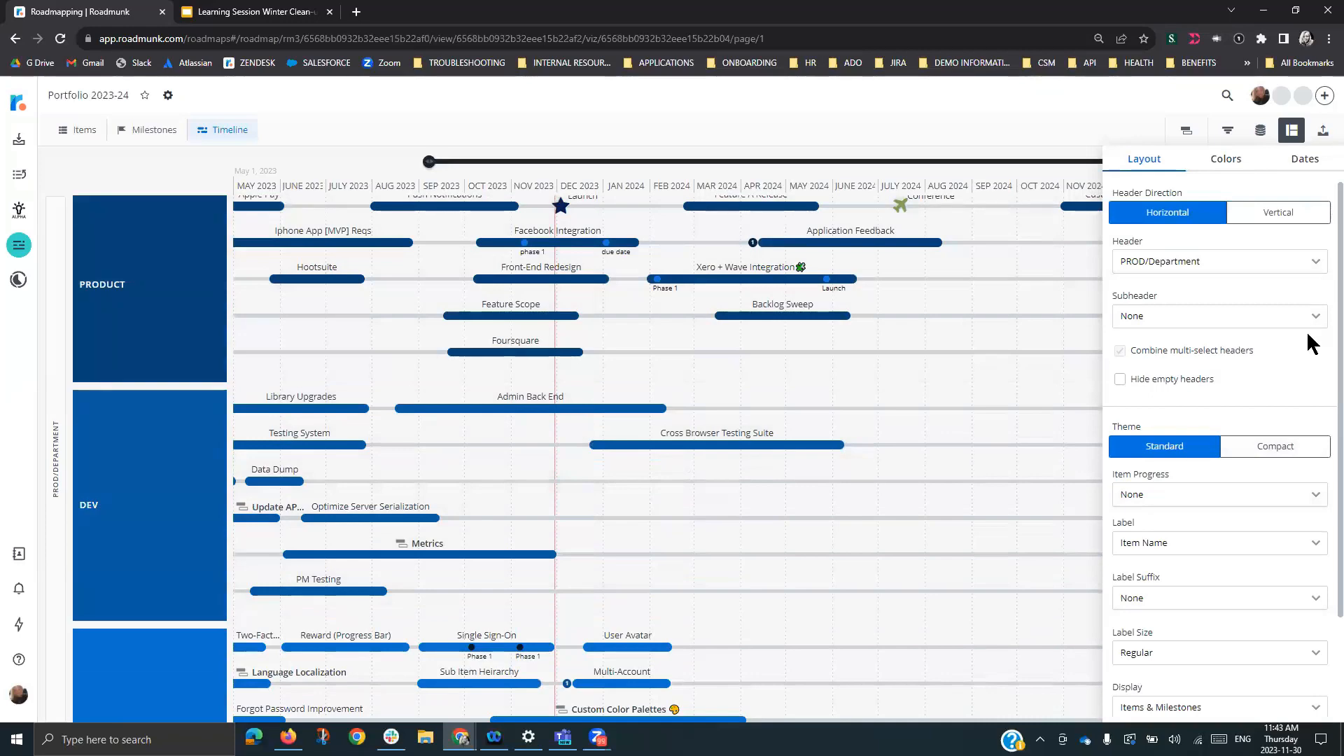
left_click(997, 115)
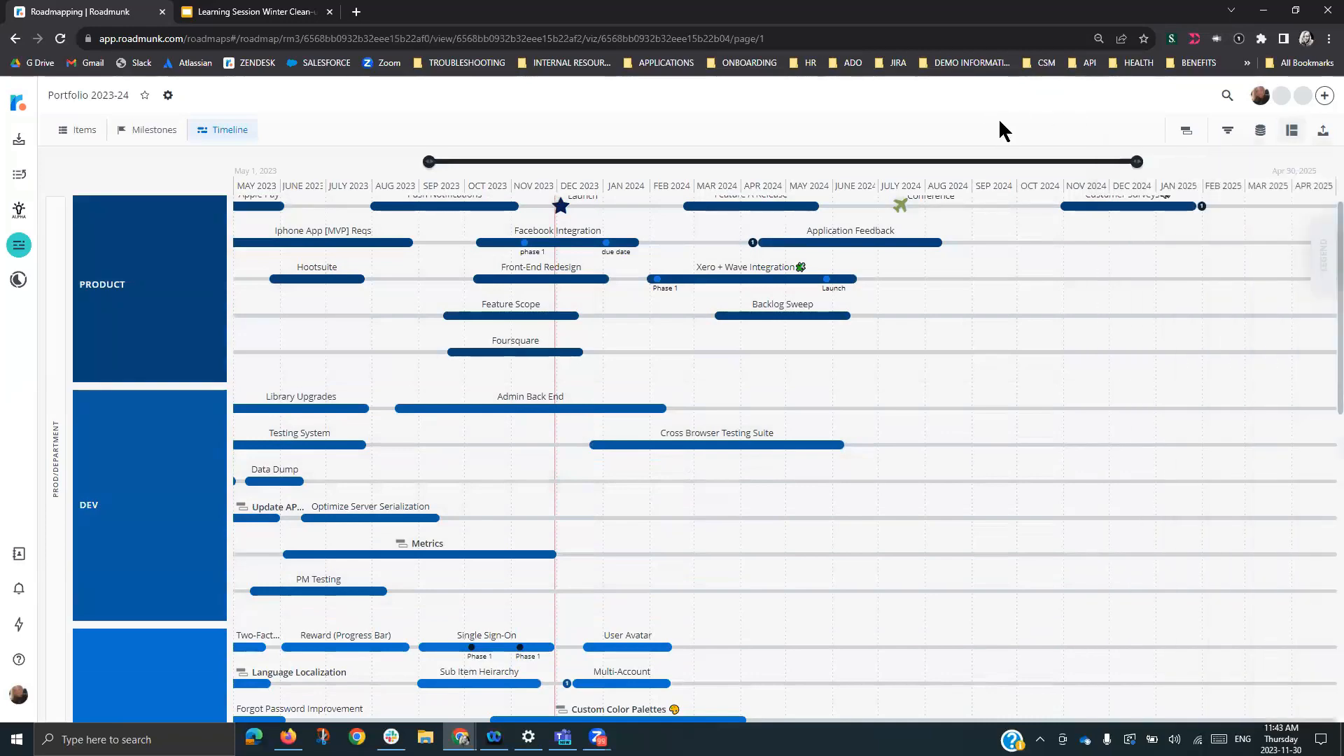
- Switch to the Learning Session presentation showing the Winter cleanup checklist slide
left_click(190, 21)
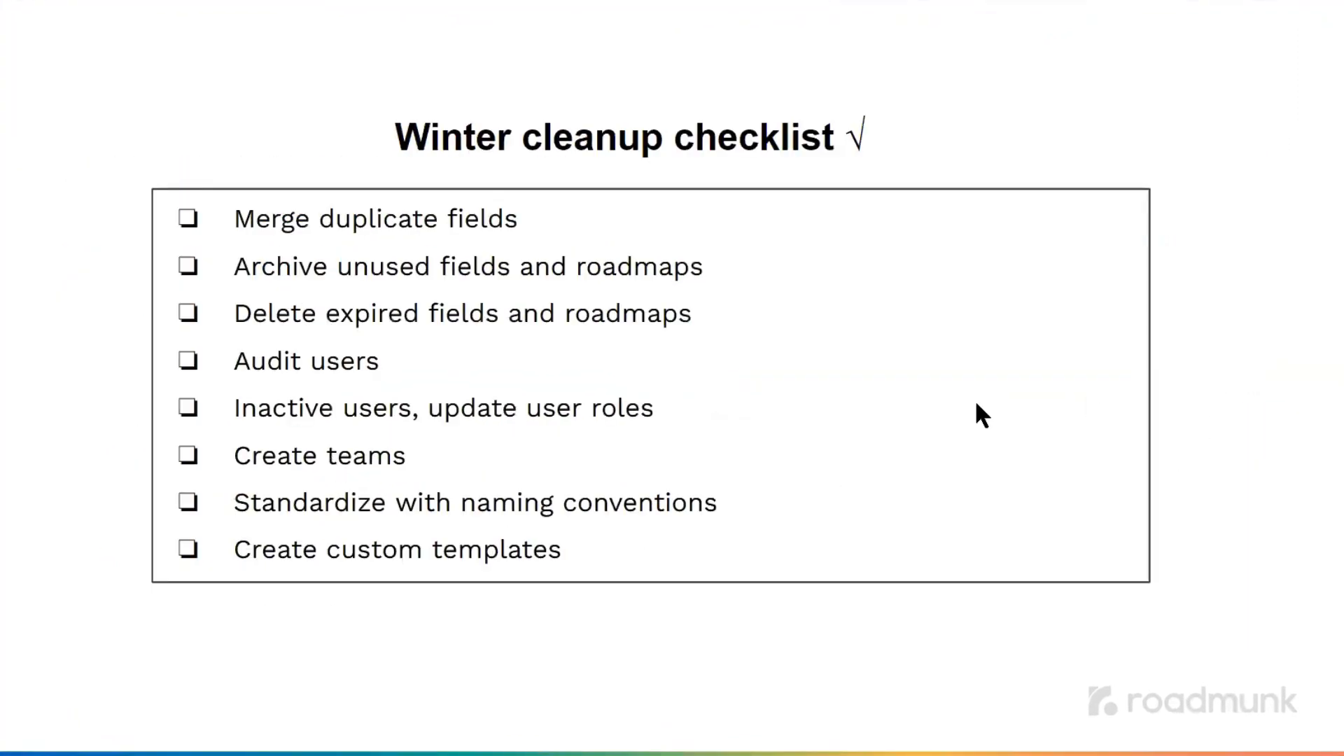